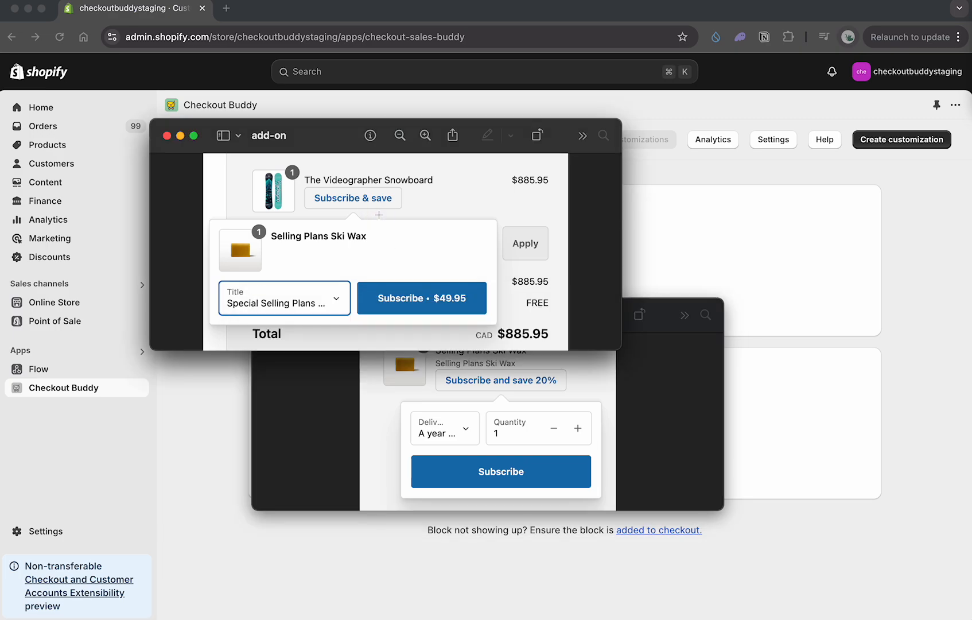
Step: Bring the subscription upsell example image to the front and place it over the add-on example
left_click(432, 378)
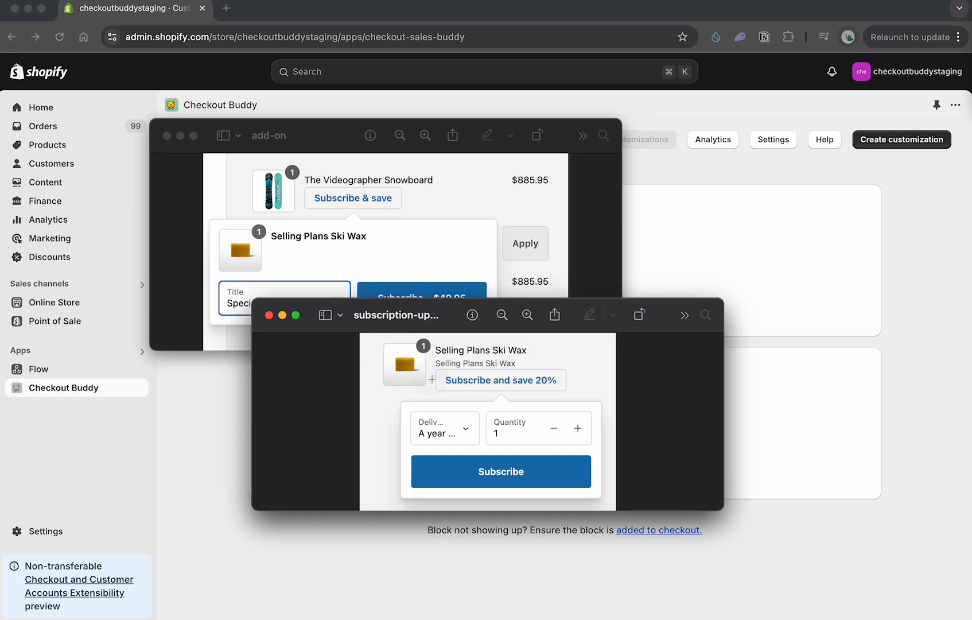
left_click_drag(425, 319, 309, 156)
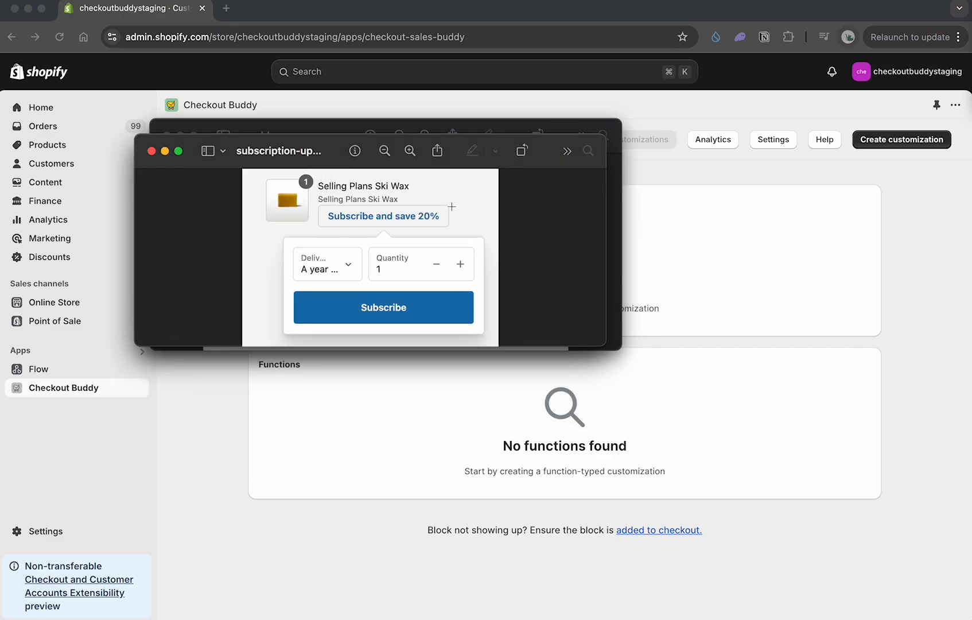
Step: Return to Checkout Buddy and start a new customization of the Line item upsell type
left_click(745, 229)
left_click(916, 140)
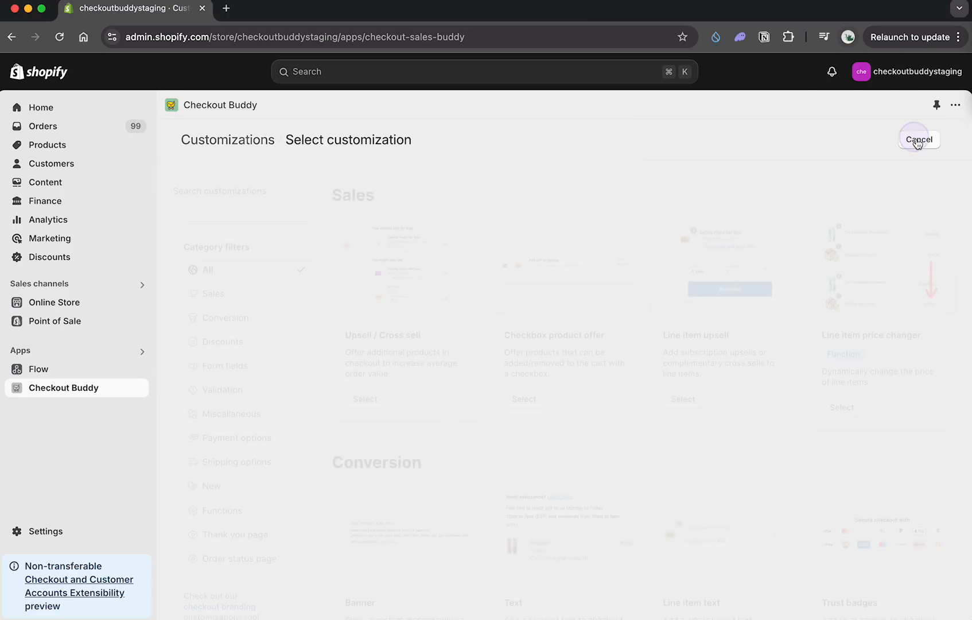
left_click(234, 214)
left_click(682, 400)
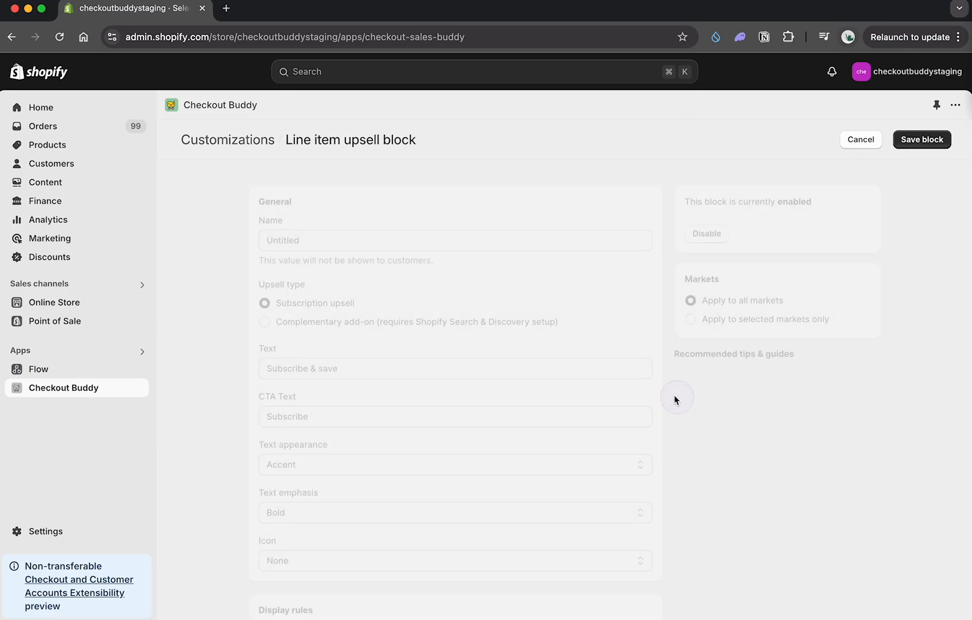
Step: Name the line item upsell block demo
left_click(321, 234)
key("super+a")
type("d")
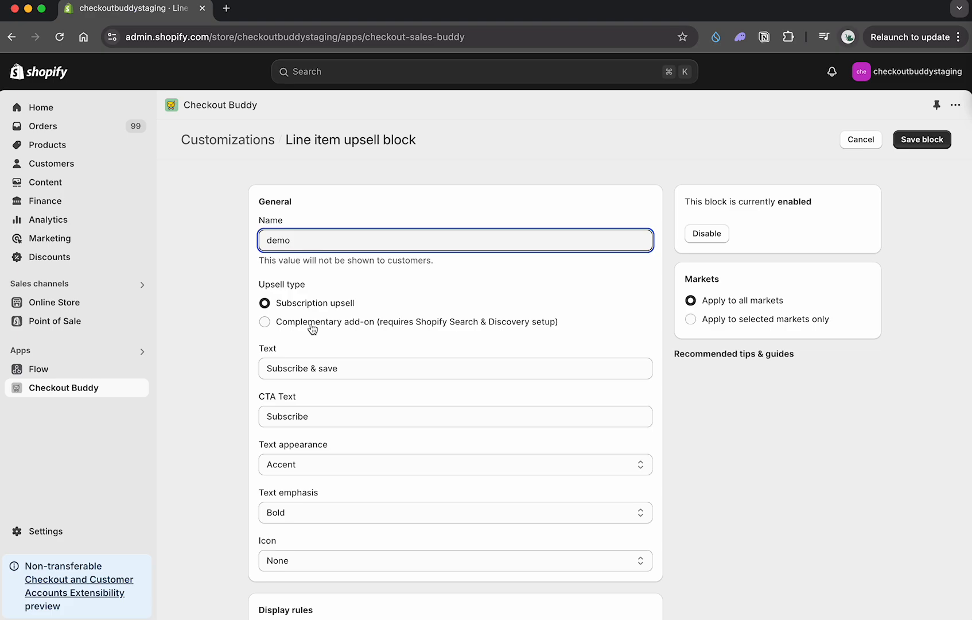
scroll(331, 308, "down", 3)
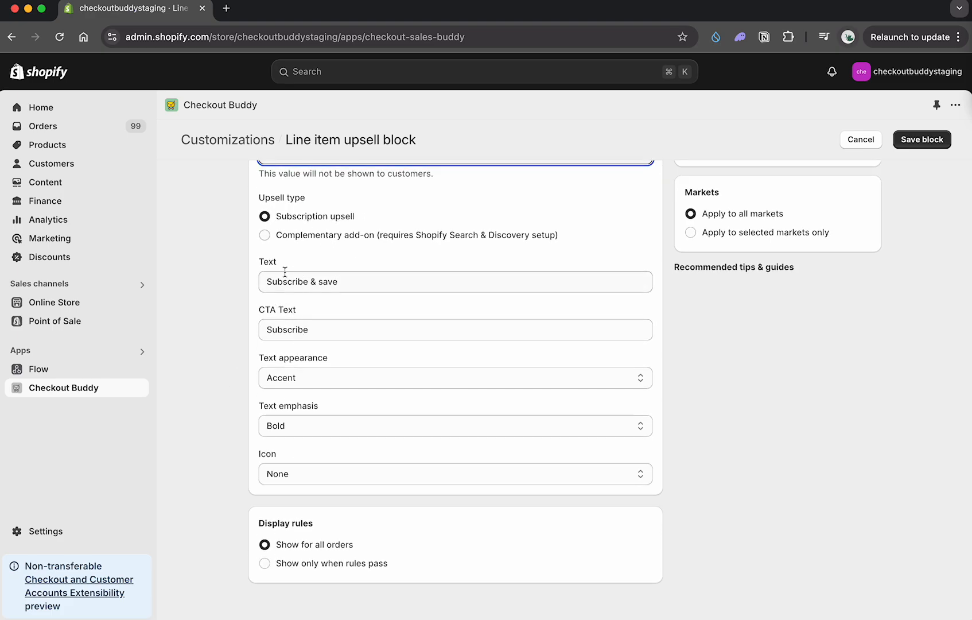
left_click(300, 565)
scroll(300, 553, "down", 1)
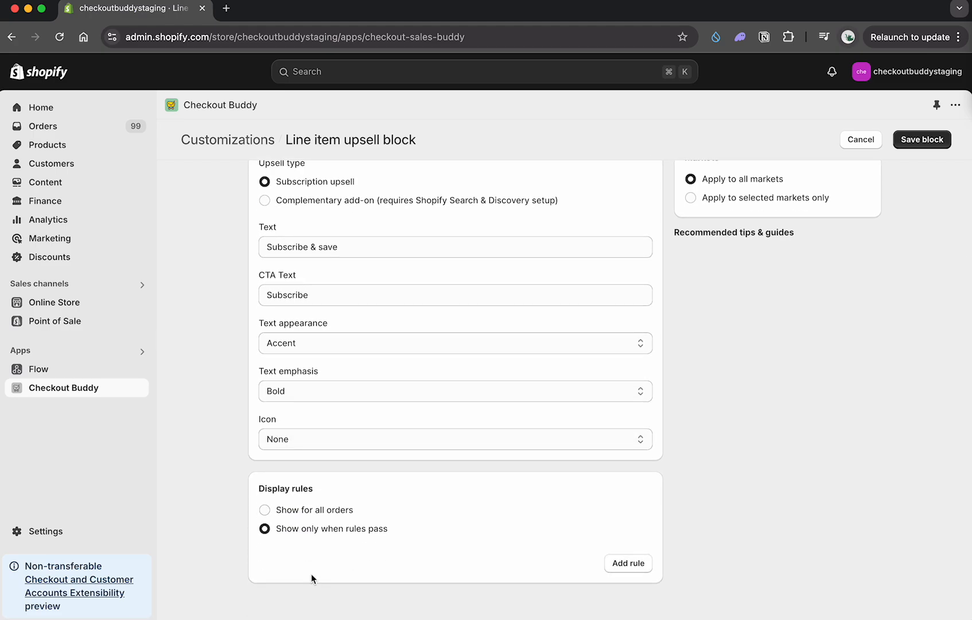
left_click(617, 562)
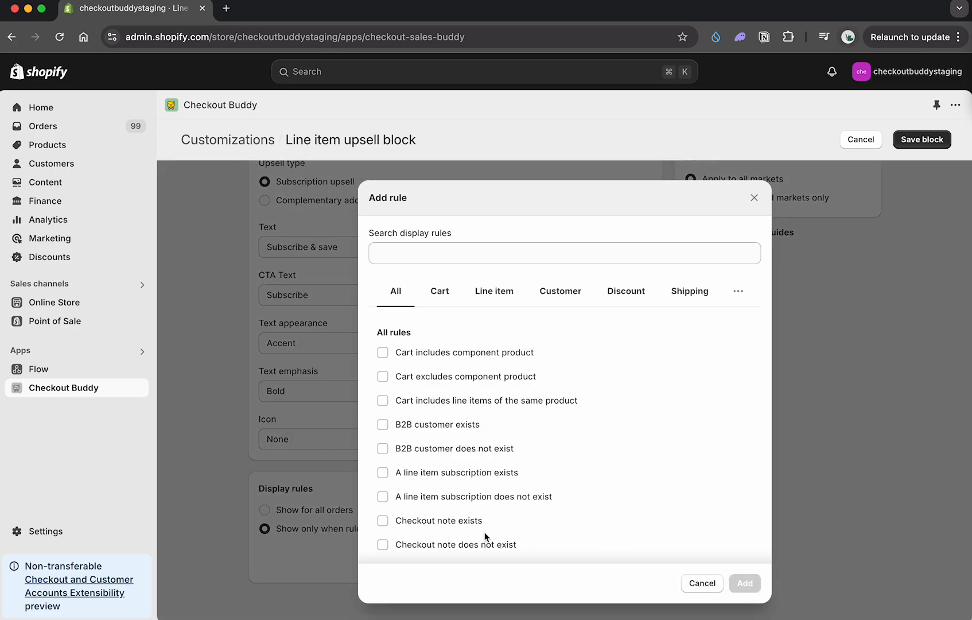
left_click(799, 505)
left_click(327, 509)
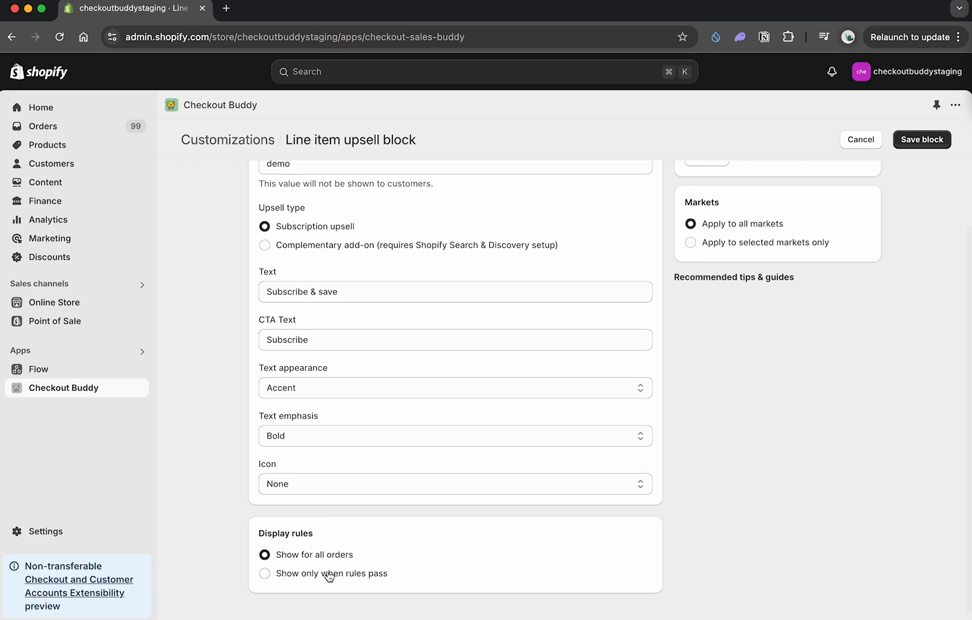
Step: Save the line item upsell block
scroll(314, 561, "up", 2)
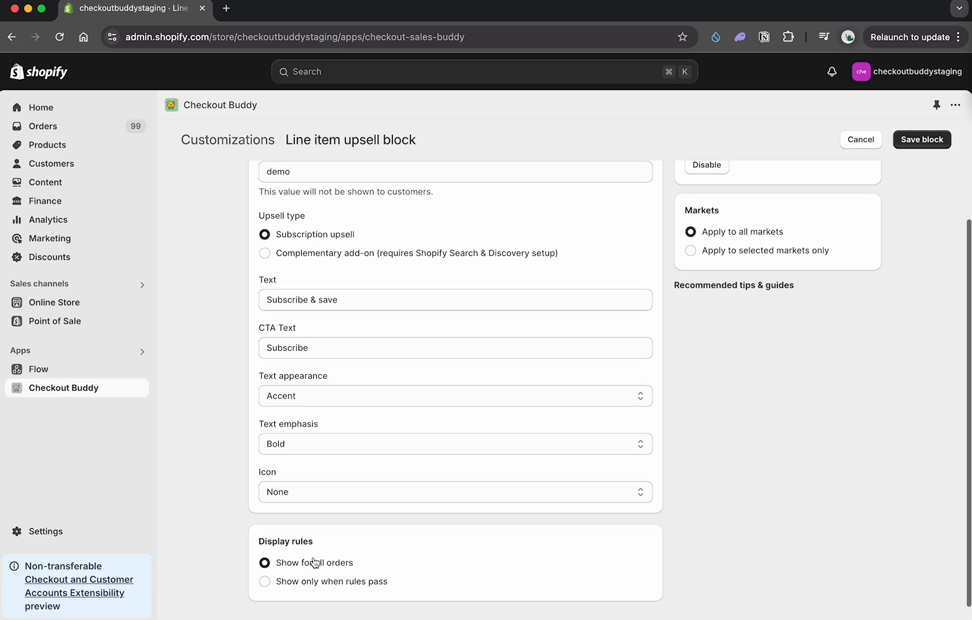
left_click(924, 147)
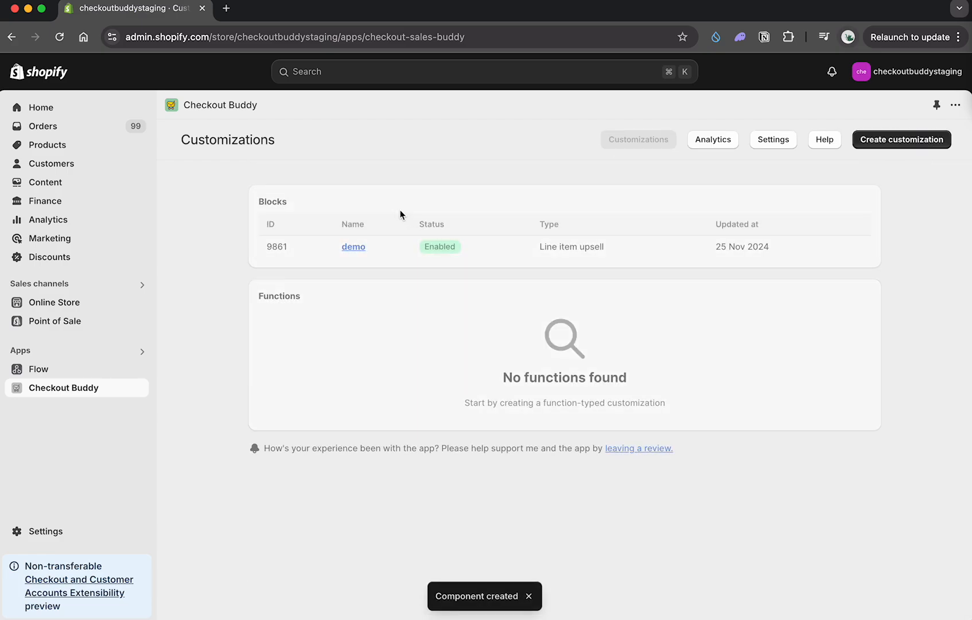
Step: Open the store's checkout settings in a separate browser tab and customize the live Default checkout profile
left_click(65, 533, "super")
left_click(282, 8)
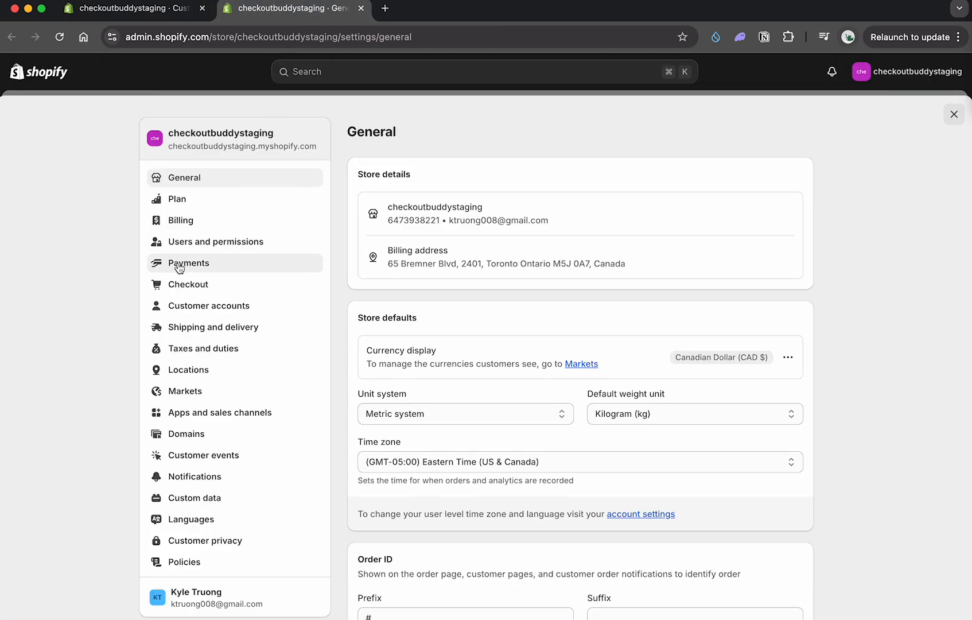
left_click(195, 285)
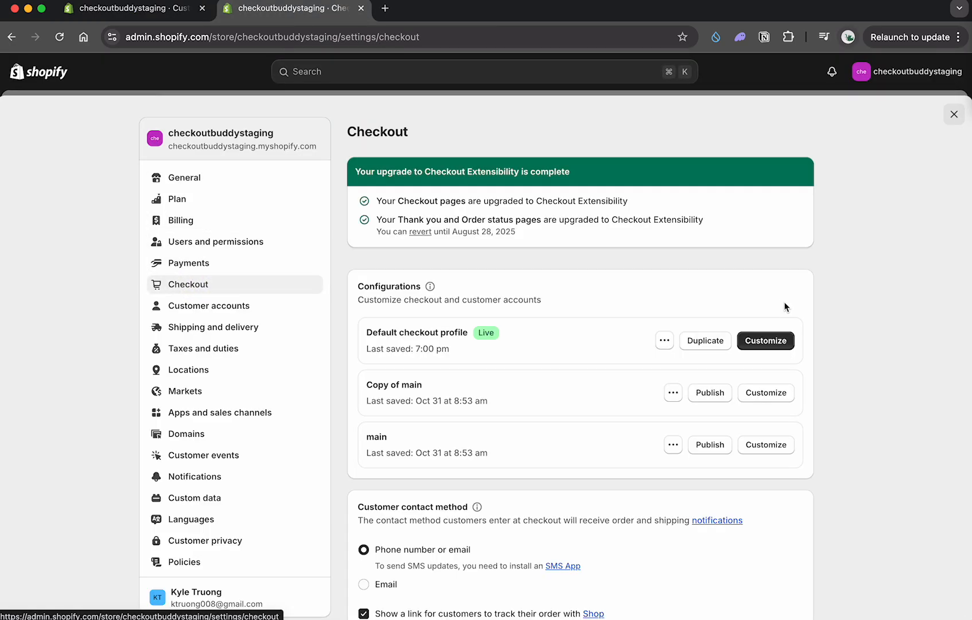
left_click(771, 336)
Step: Return to Checkout Buddy, open the demo block and select its ID 9861 in the heading
left_click(156, 12)
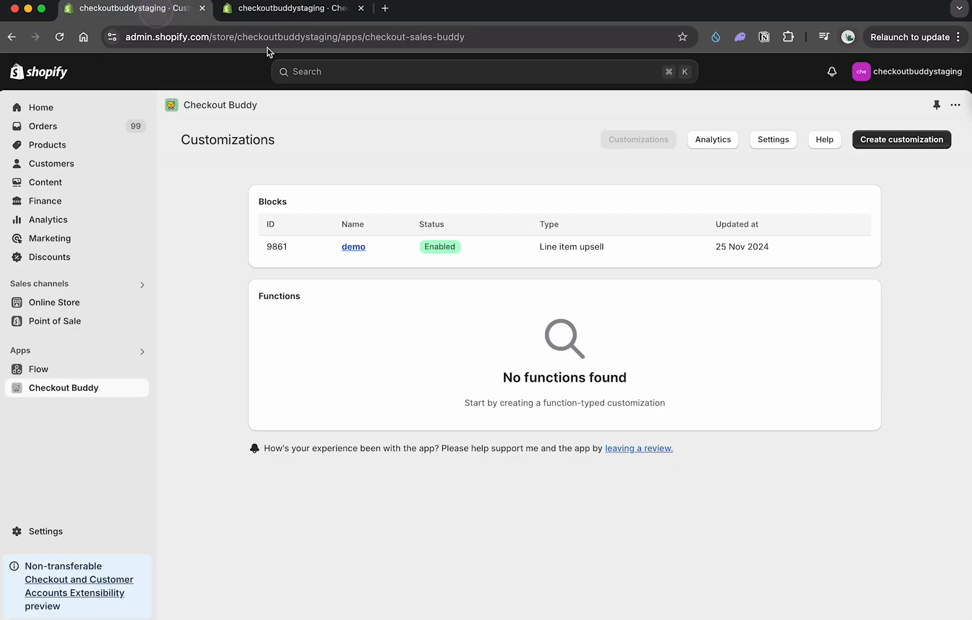
left_click(304, 249)
double_click(294, 141)
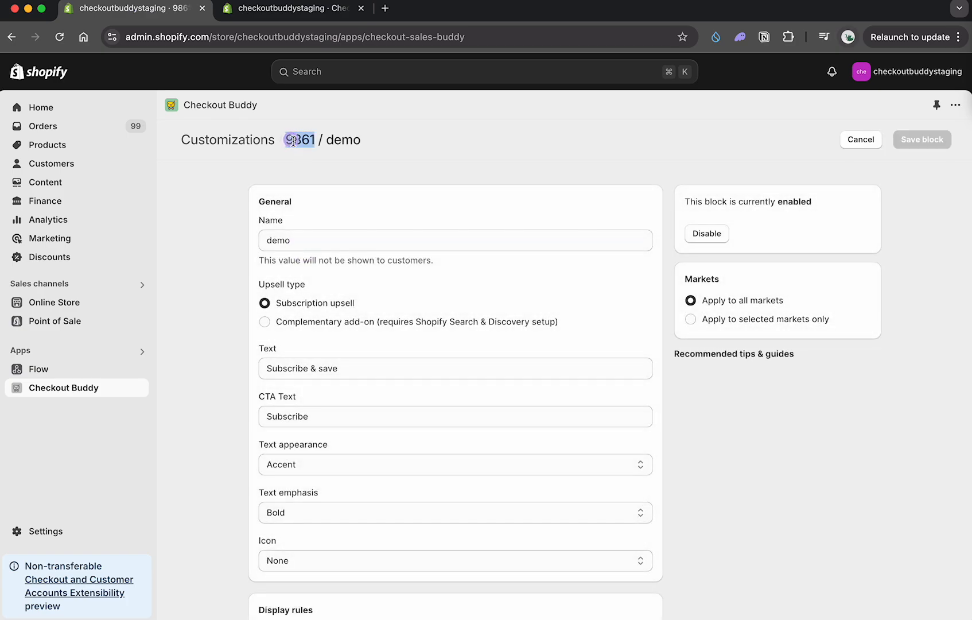
Step: In the checkout editor, add a Checkout Buddy app block to the Order summary section
left_click(287, 17)
scroll(144, 297, "down", 5)
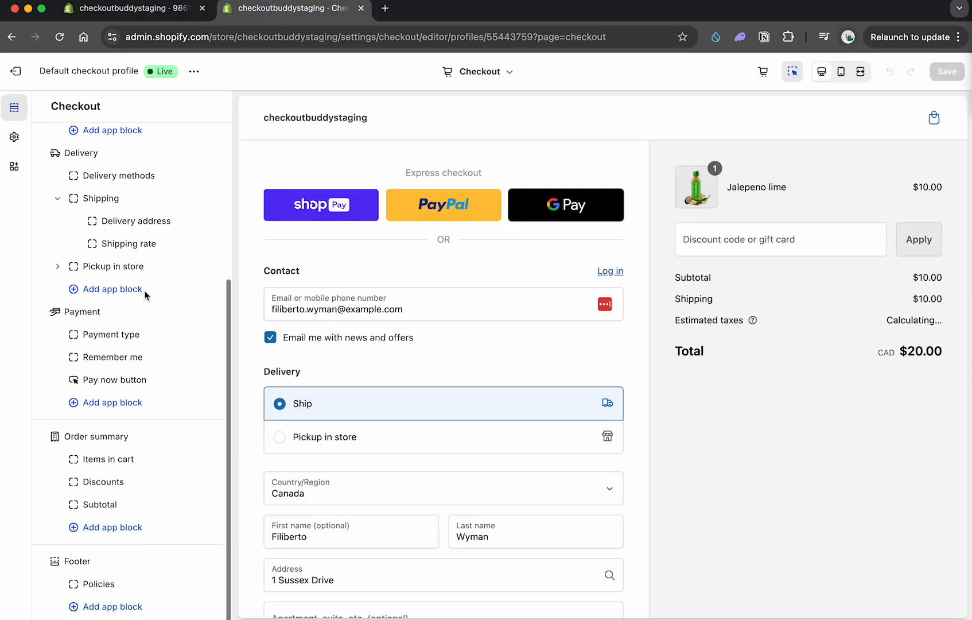
left_click(112, 527)
left_click(294, 552)
Step: Set the app block's Fixed block ID to 9861 and include the block in Shop Pay
left_click(80, 303)
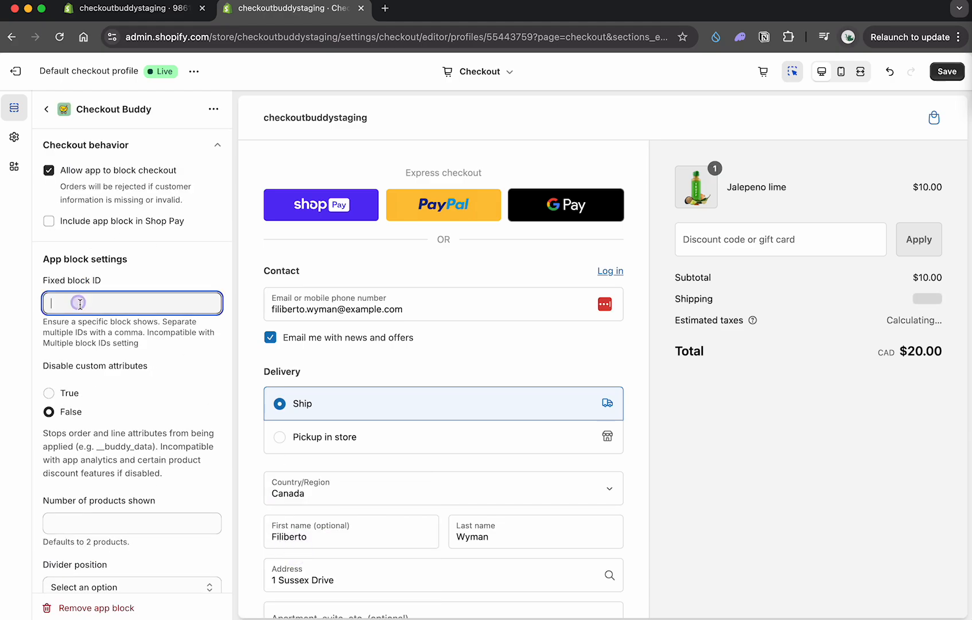
type("9861")
left_click(49, 221)
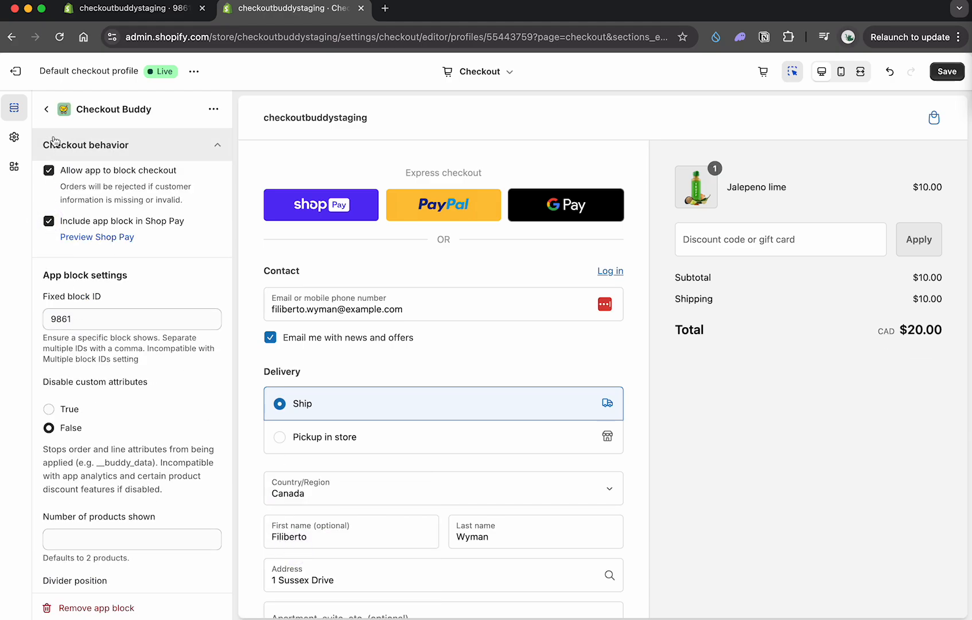
Step: Place the Checkout Buddy block under Items in cart in the Order summary and save the checkout profile
left_click(46, 109)
left_click_drag(74, 459, 106, 473)
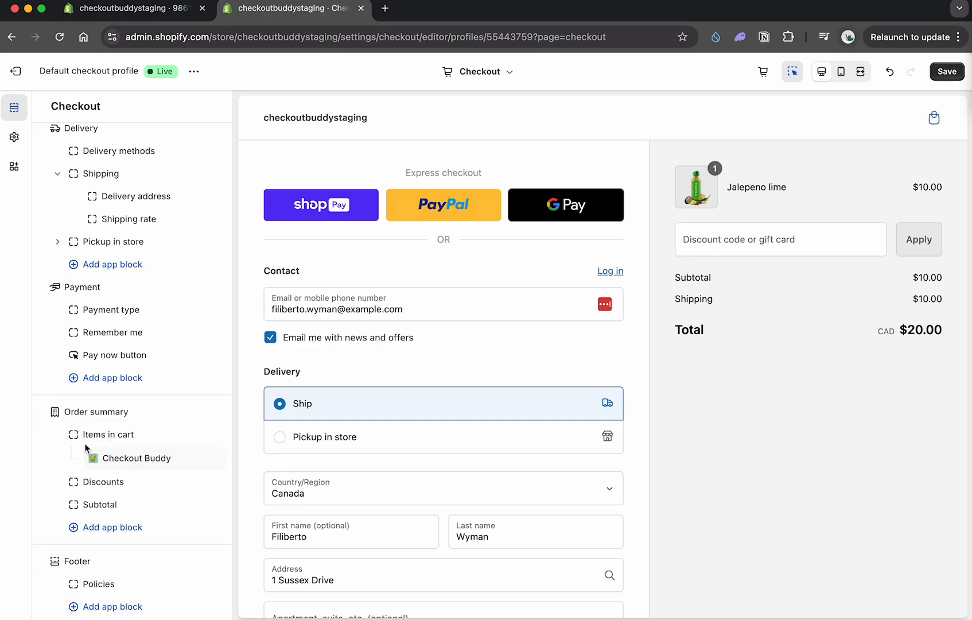
left_click(950, 76)
Step: Open the online store from the admin and remove both snowboards from the cart
left_click(172, 13)
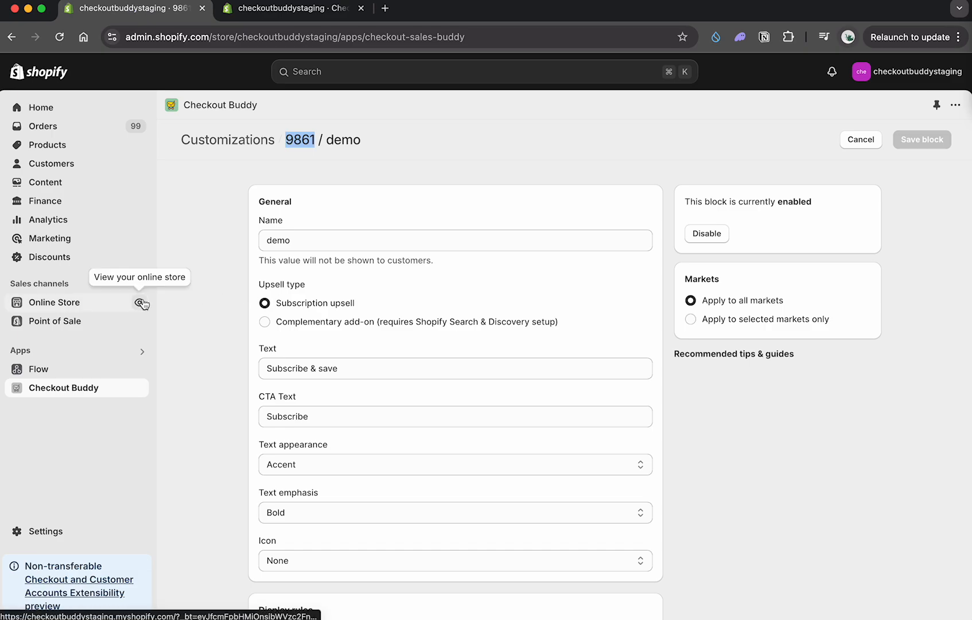
left_click(141, 302)
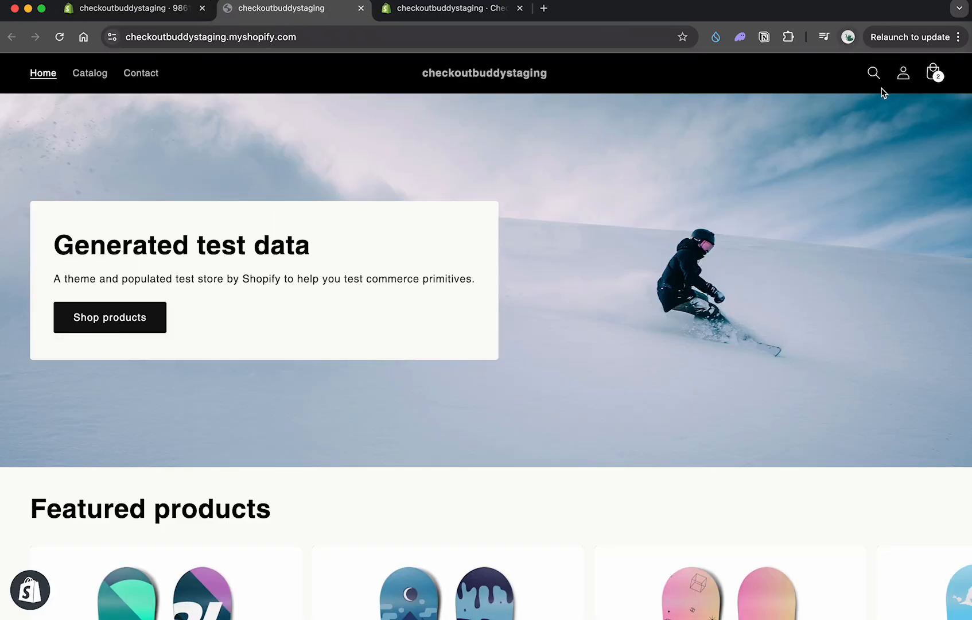
left_click(934, 70)
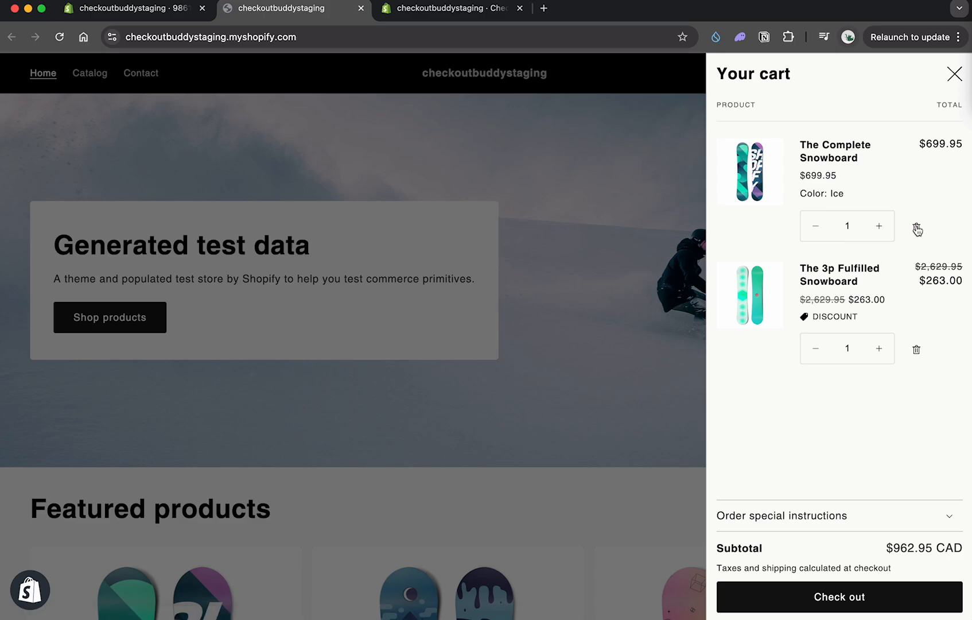
left_click(917, 226)
left_click(917, 209)
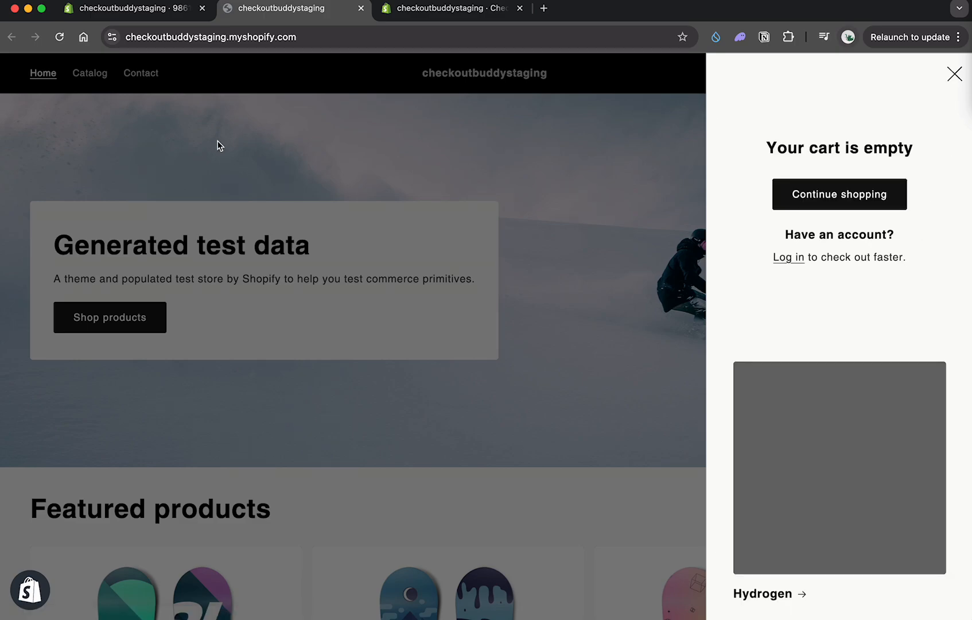
Step: Close the cart and open the Selling Plans Ski Wax product from the catalog
left_click(219, 146)
left_click(84, 77)
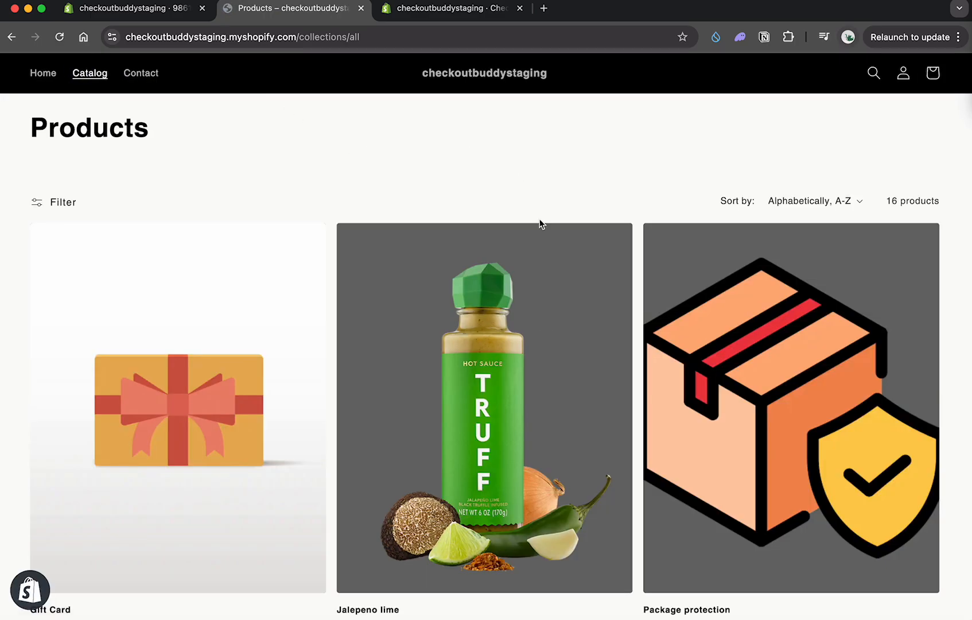
scroll(529, 417, "down", 7)
scroll(165, 352, "down", 3)
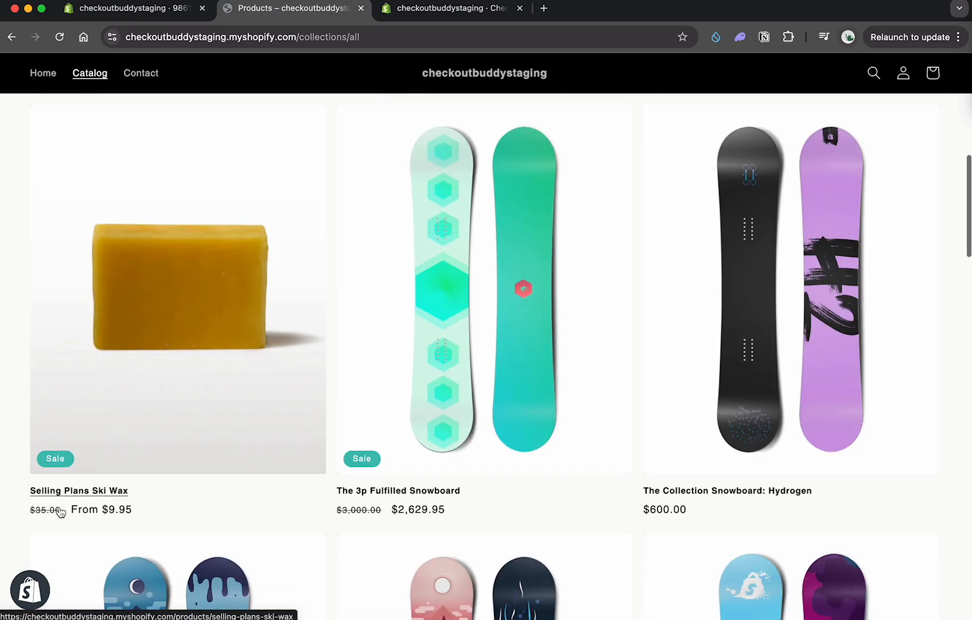
left_click(184, 287)
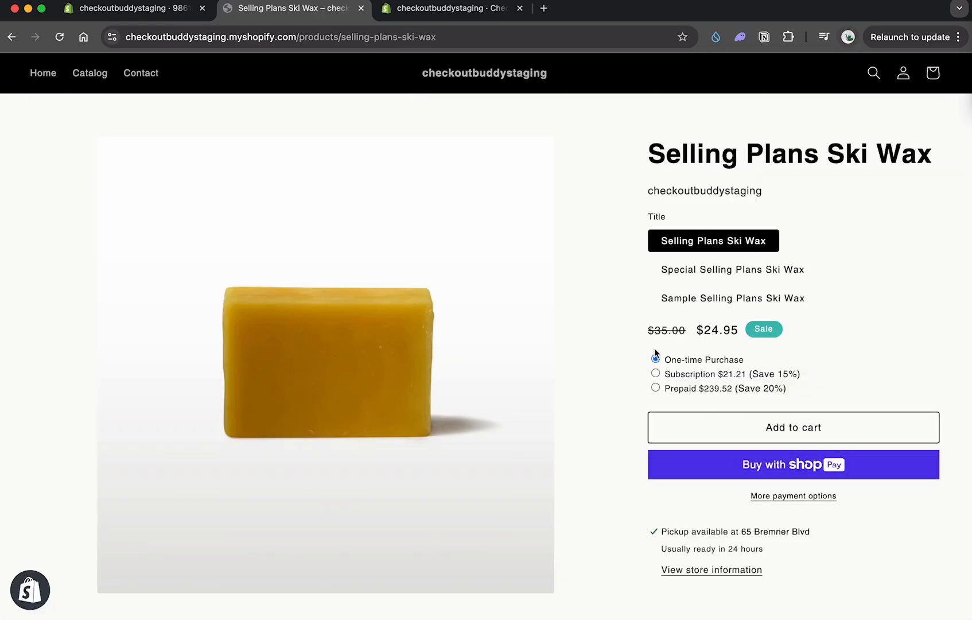
Step: Try to add Selling Plans Ski Wax to the cart as a One-time Purchase
left_click(673, 358)
left_click(742, 426)
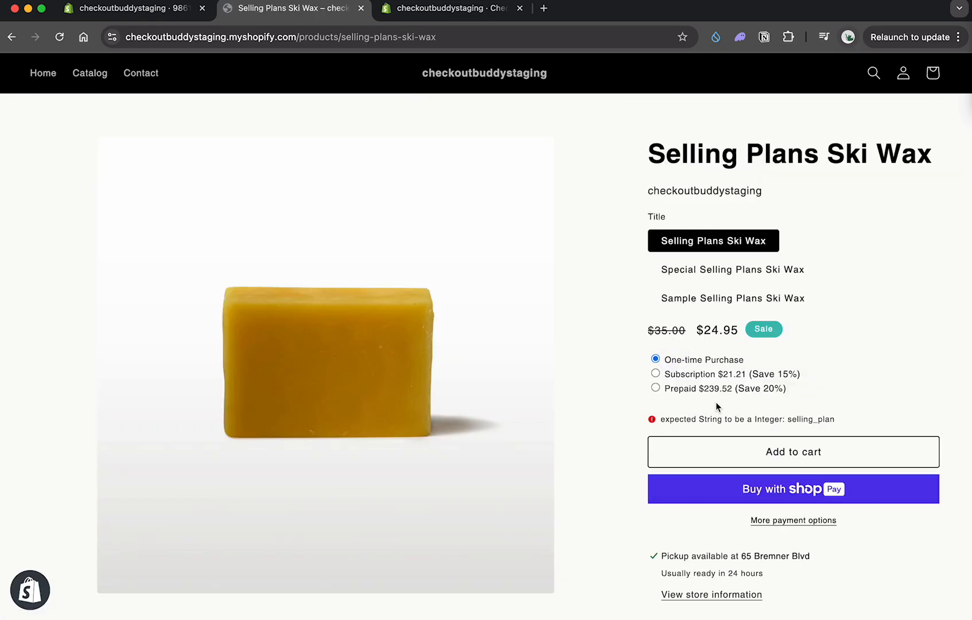
left_click(755, 451)
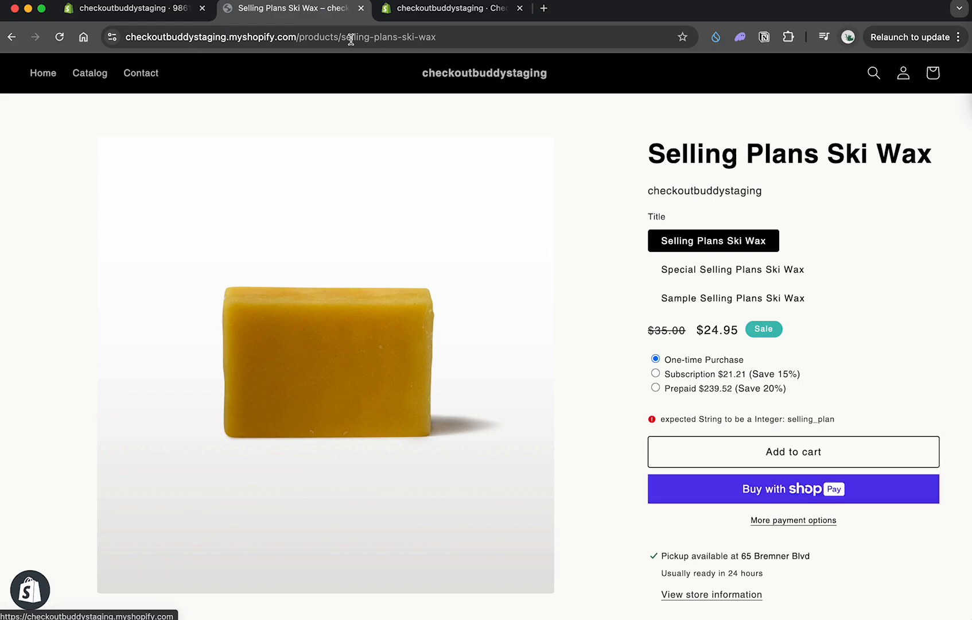
Step: Open Selling Plans Ski Wax in the admin's product list and review its purchase options
left_click(160, 7)
left_click(63, 146, "super")
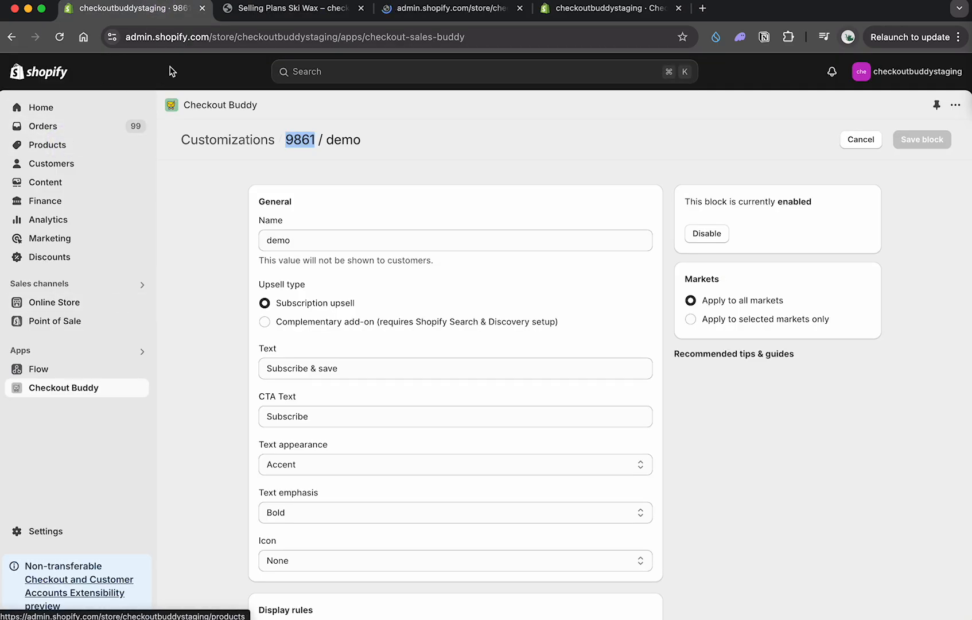
left_click(446, 7)
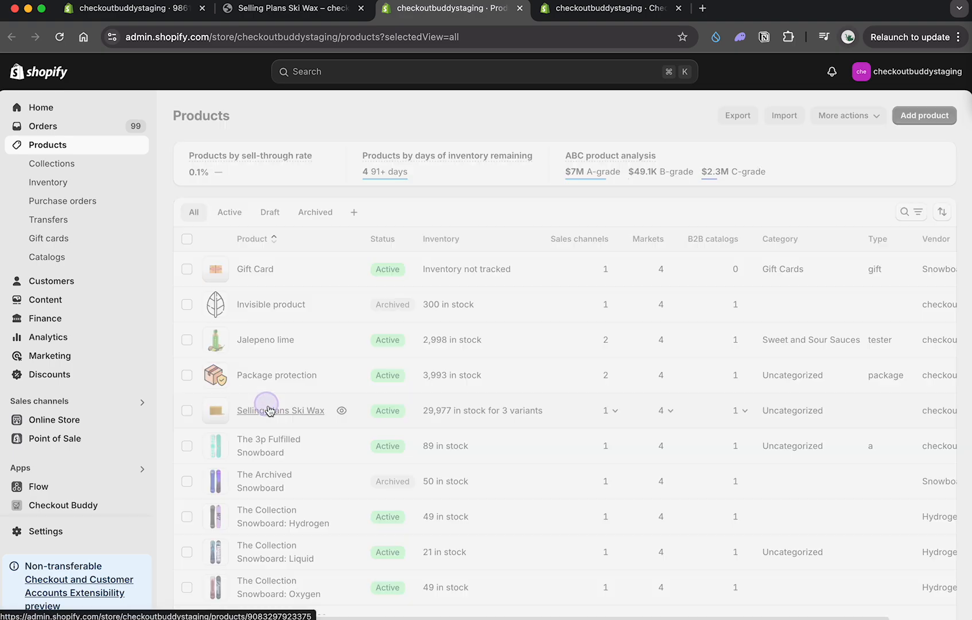
left_click(261, 409)
scroll(303, 347, "down", 10)
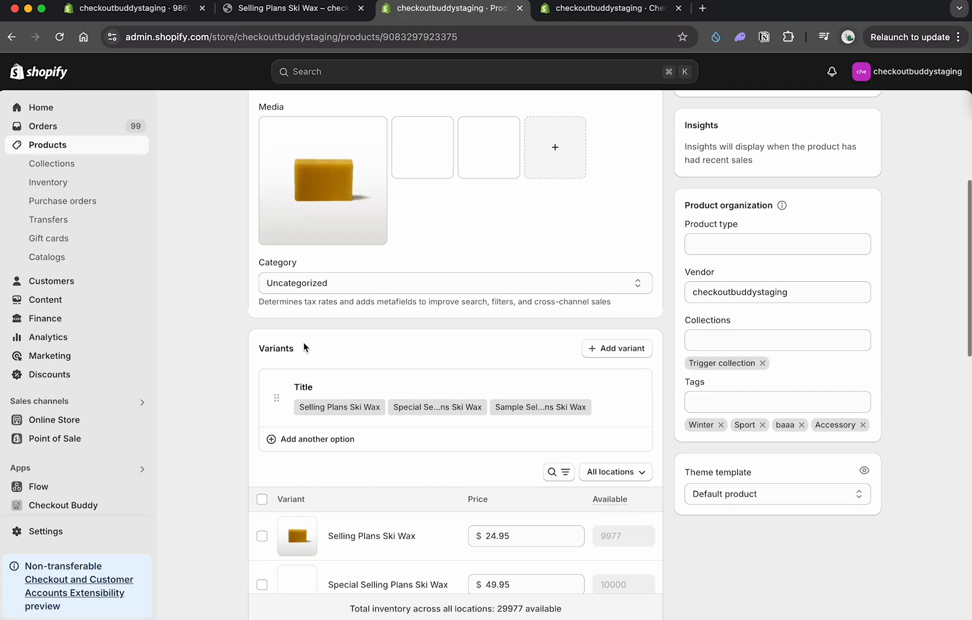
scroll(310, 348, "down", 5)
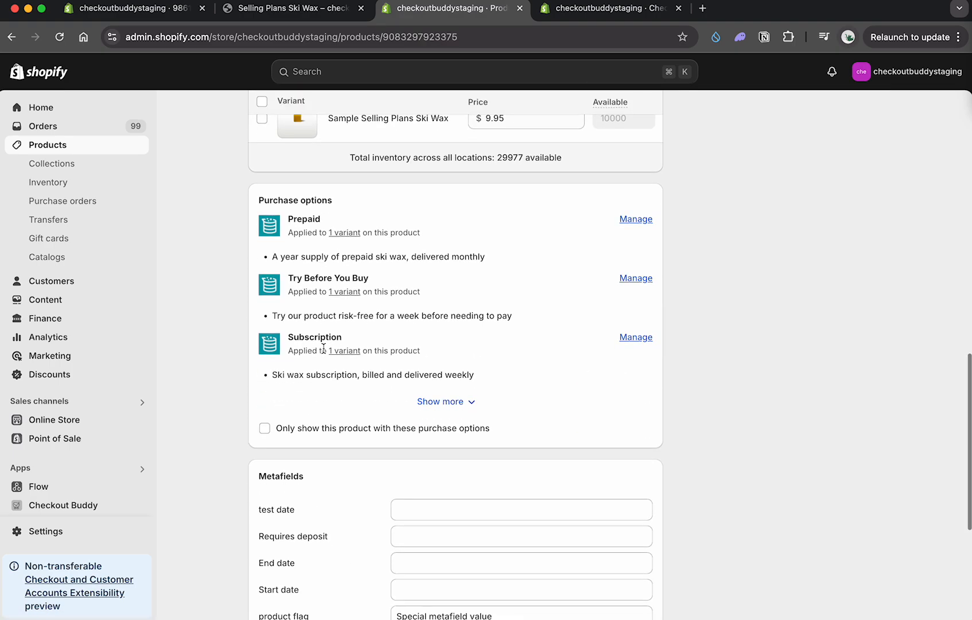
Step: Return to the storefront, add Selling Plans Ski Wax to the cart as a one-time purchase and check out
left_click(357, 8)
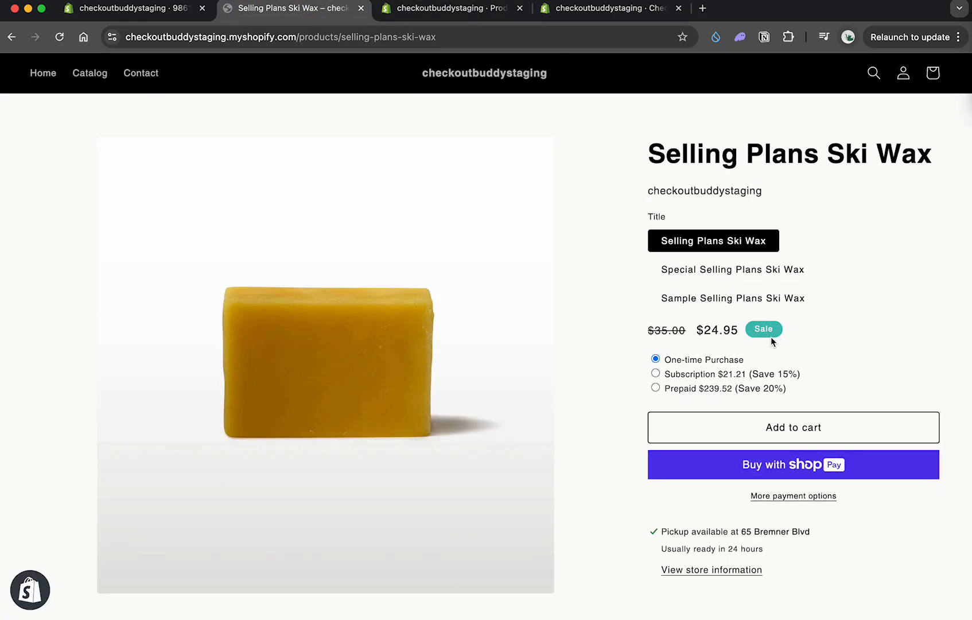
left_click(753, 428)
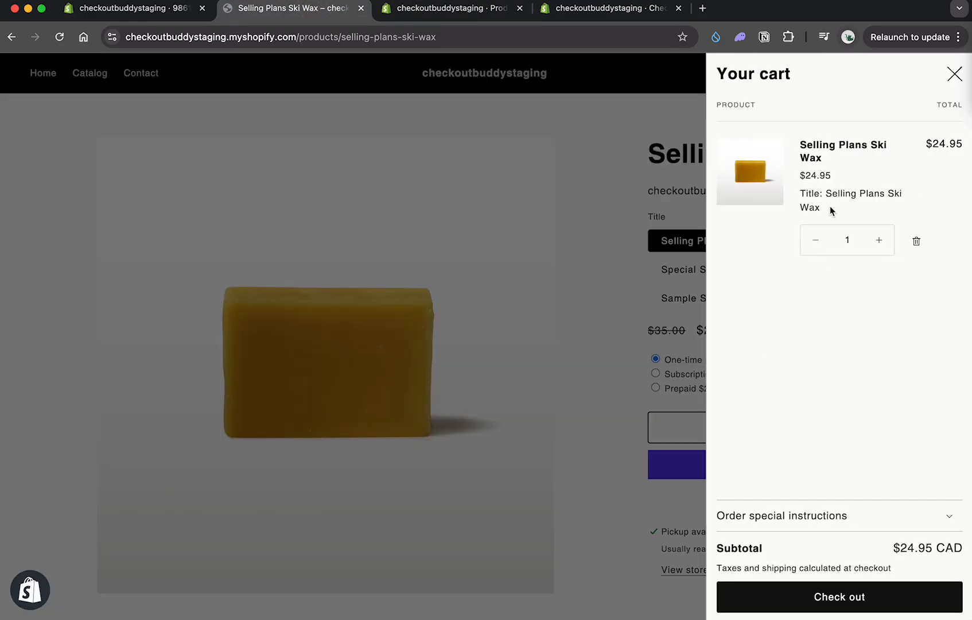
left_click(799, 597)
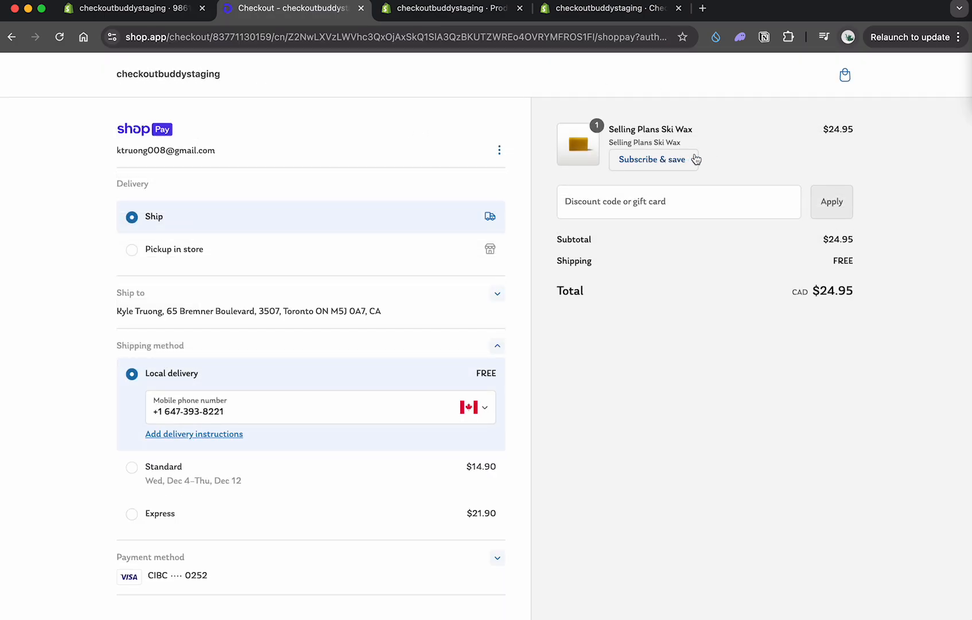
Step: Subscribe to Selling Plans Ski Wax from the checkout upsell with the "Ski wax subscription, billed and delivered weekly" plan and a quantity of 3
left_click(648, 168)
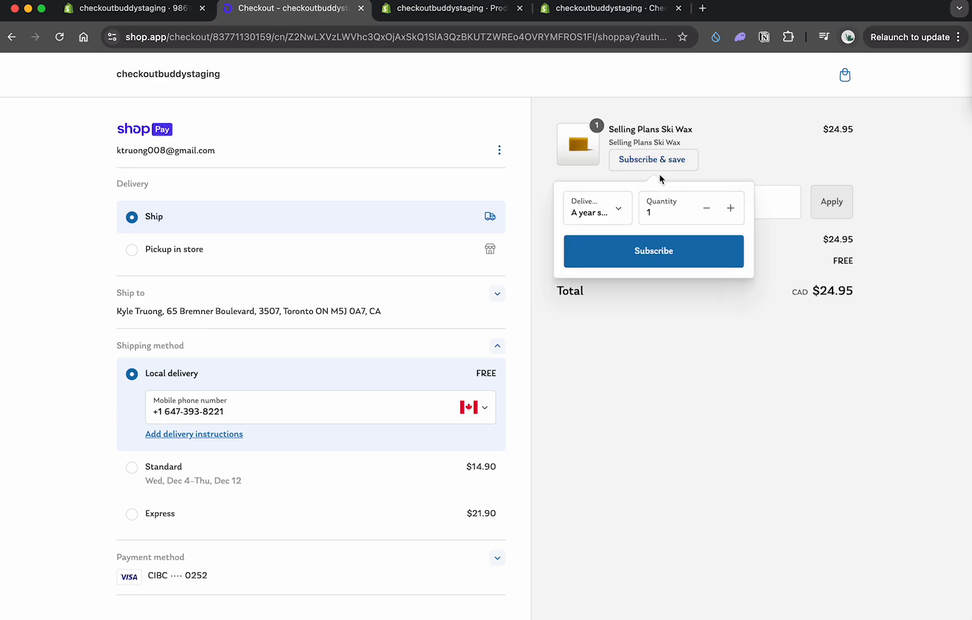
left_click(613, 214)
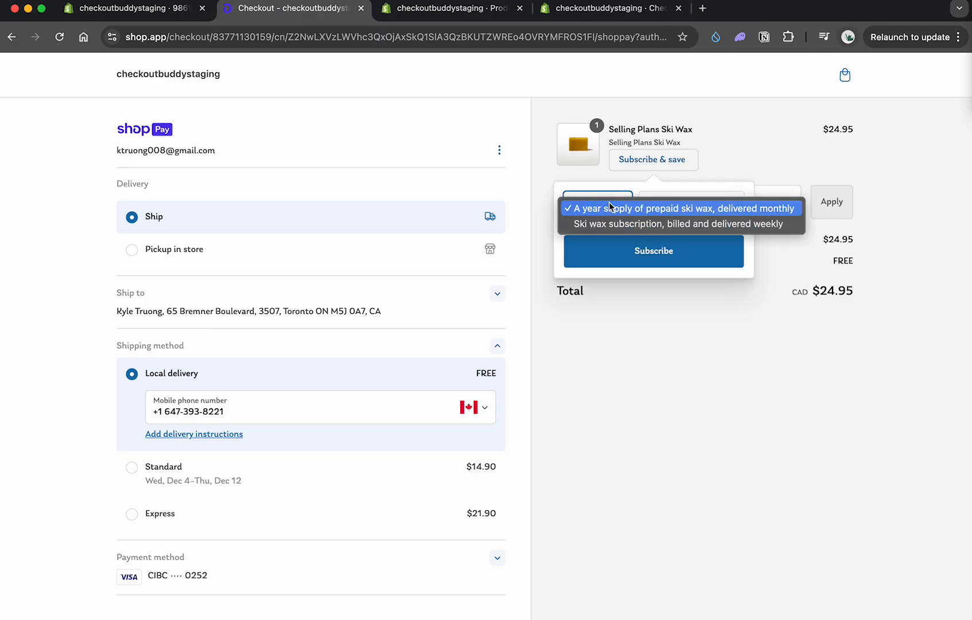
left_click(660, 223)
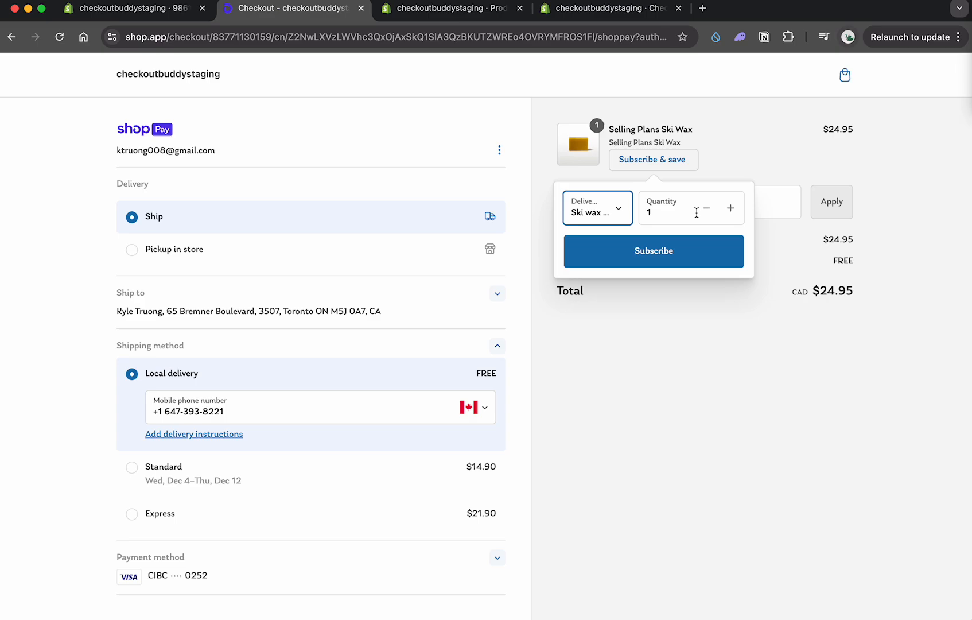
left_click(731, 210)
left_click(730, 210)
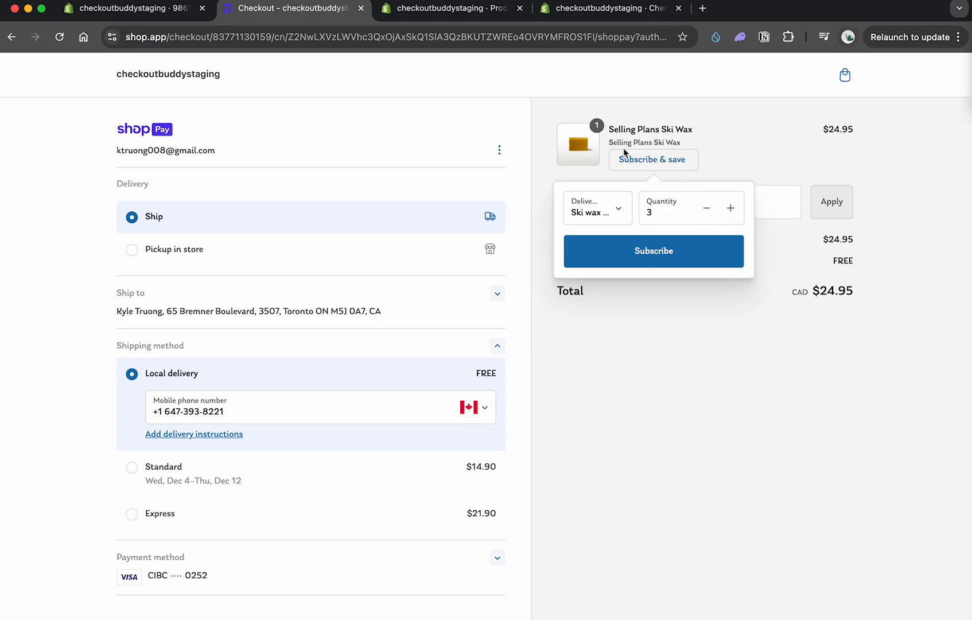
left_click(678, 263)
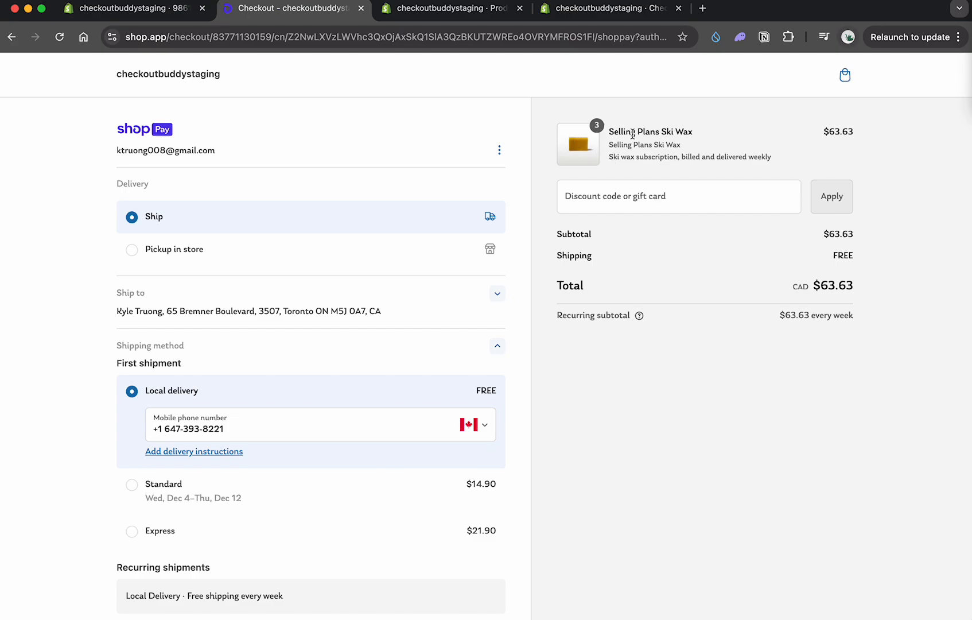
left_click_drag(623, 131, 599, 129)
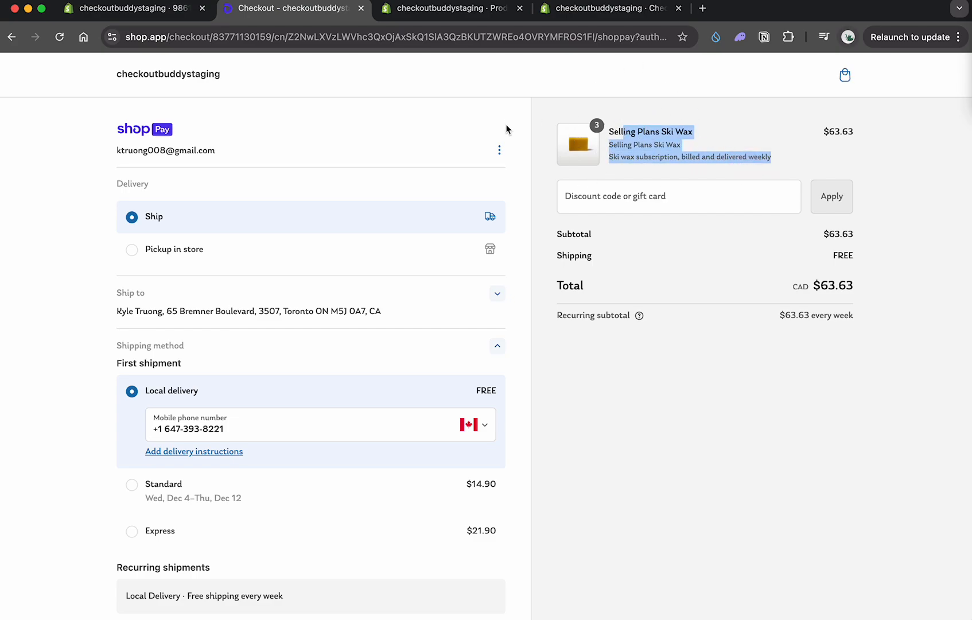
left_click_drag(609, 131, 707, 137)
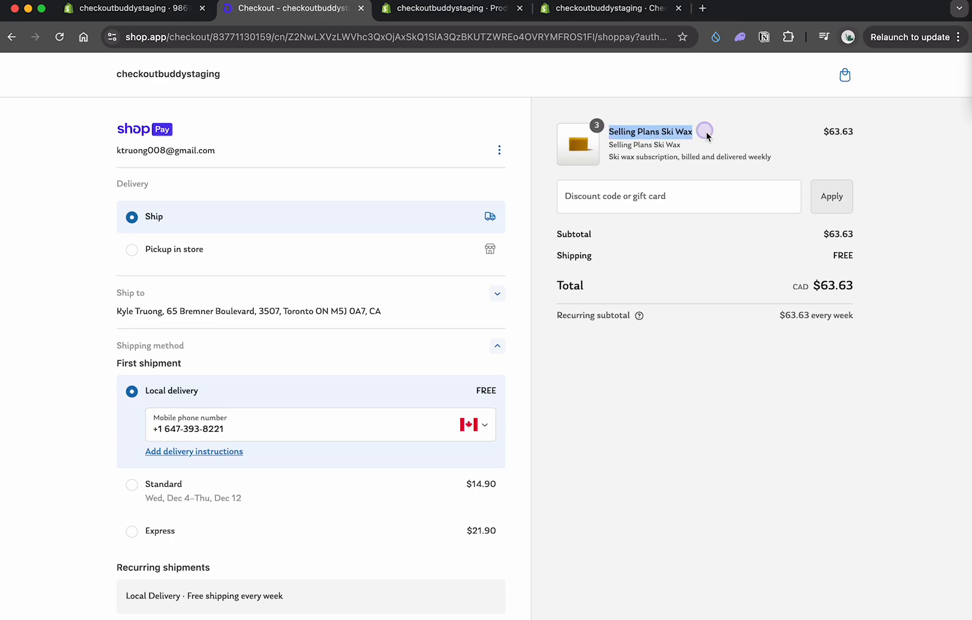
Step: Review the demo block's text and icon options in Checkout Buddy, leave the block without changes and return to the checkout
left_click(118, 9)
scroll(298, 456, "down", 3)
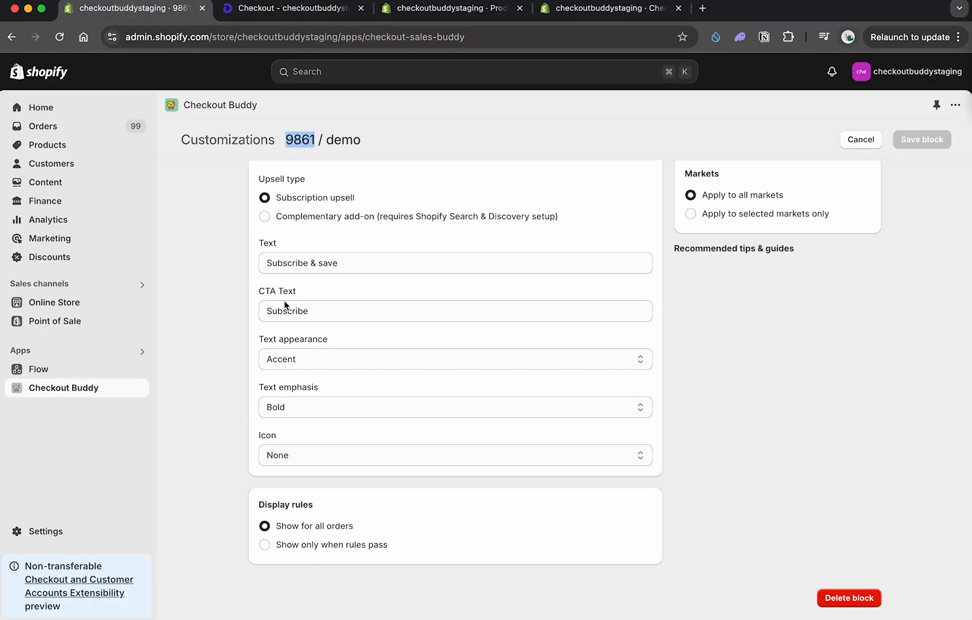
left_click(300, 459)
left_click(837, 363)
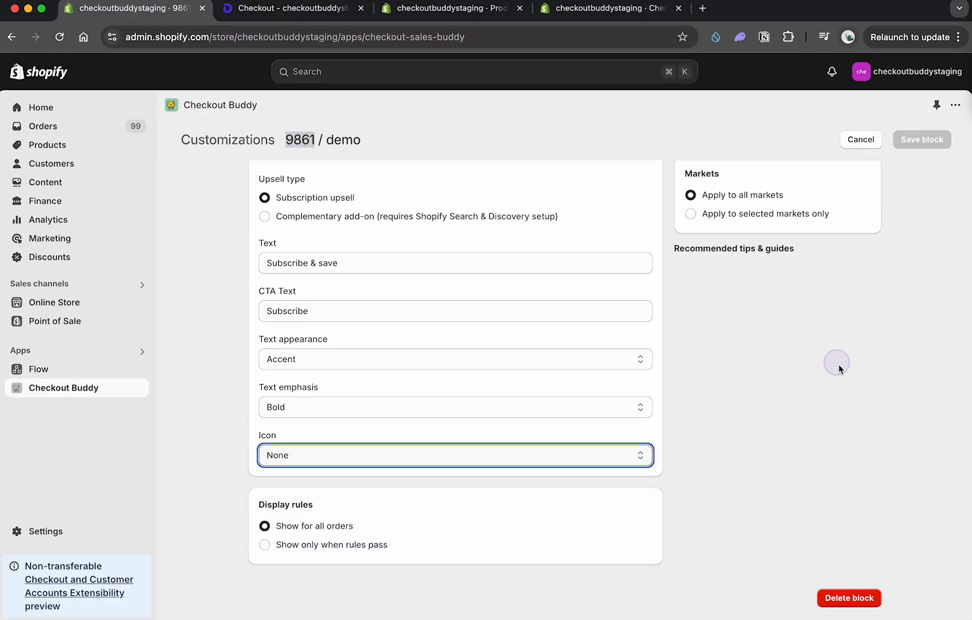
left_click(851, 140)
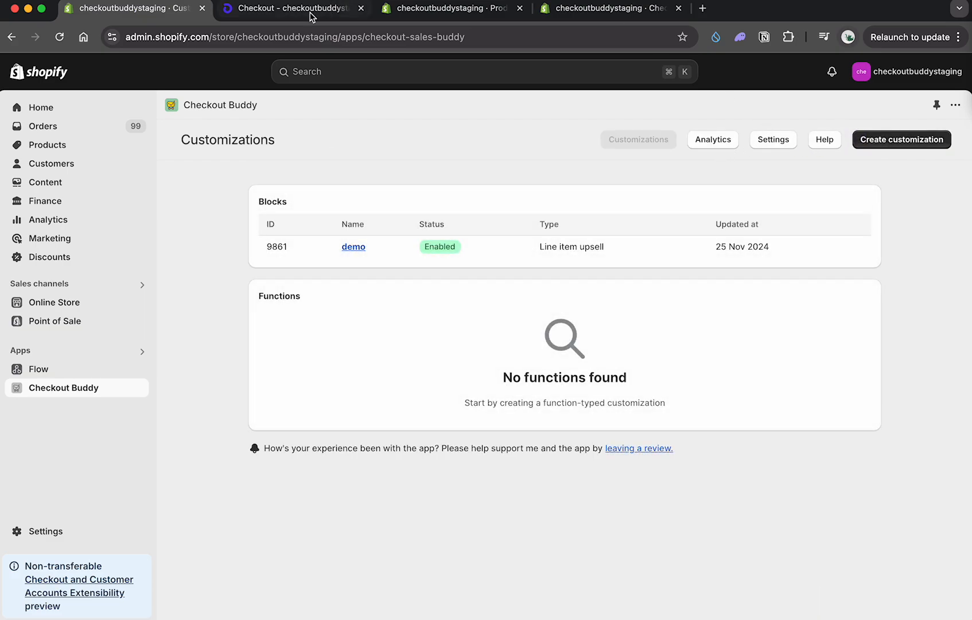
left_click(311, 16)
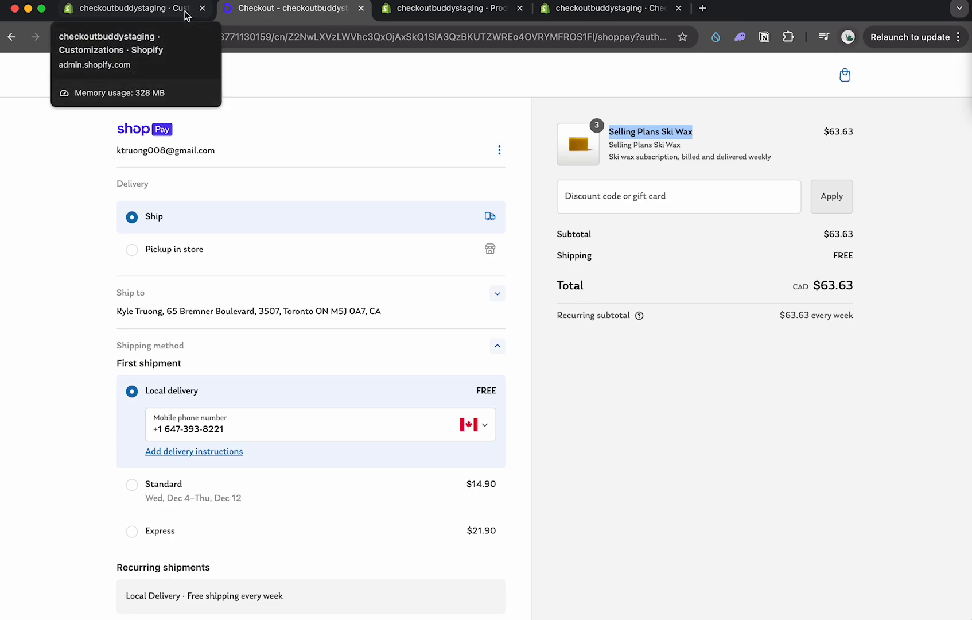
Step: Remove Selling Plans Ski Wax from the cart and add The 3p Fulfilled Snowboard from the catalog
left_click(844, 73)
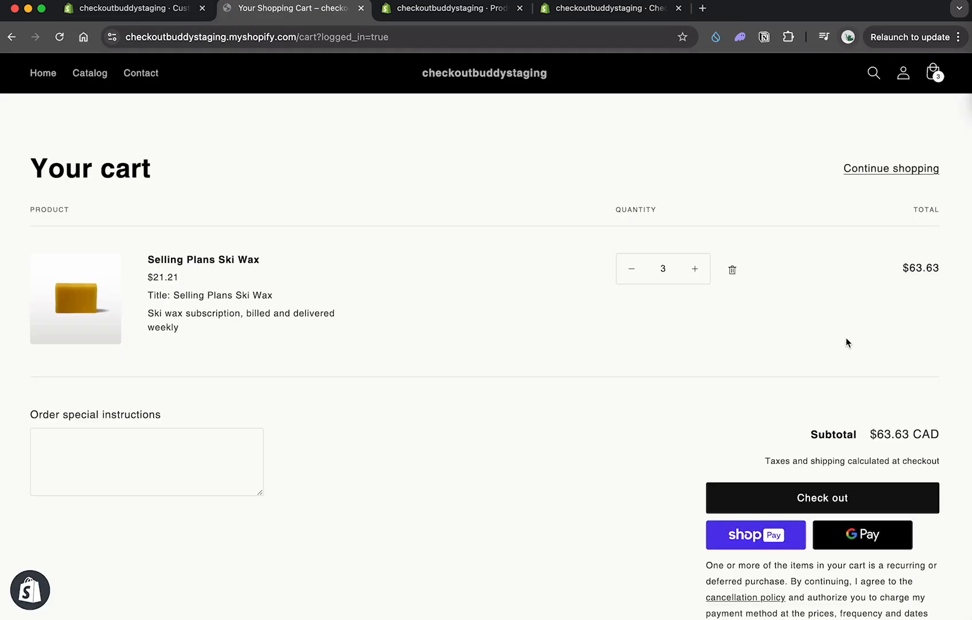
left_click(732, 270)
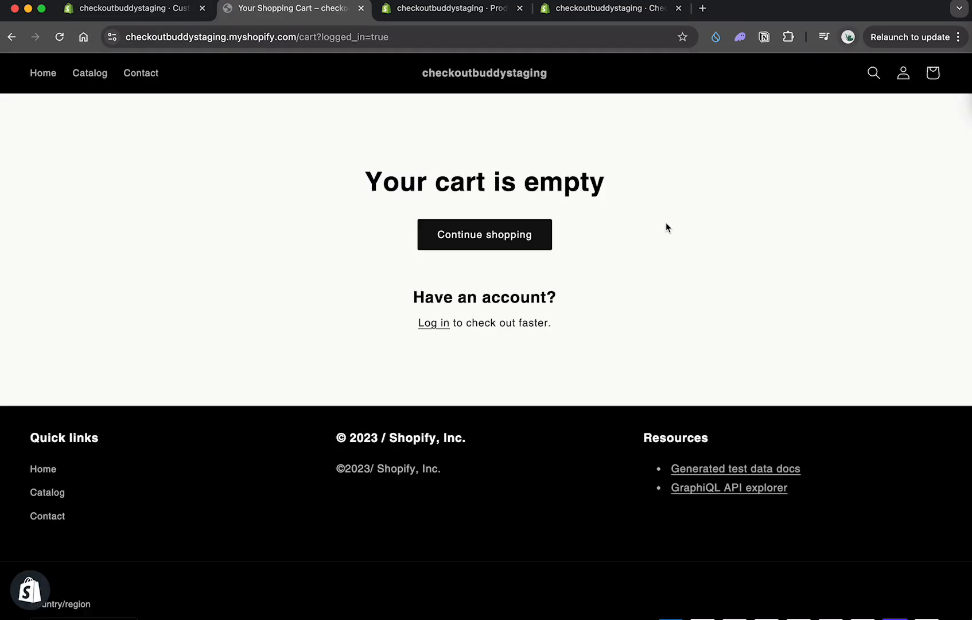
left_click(98, 73)
scroll(625, 198, "down", 10)
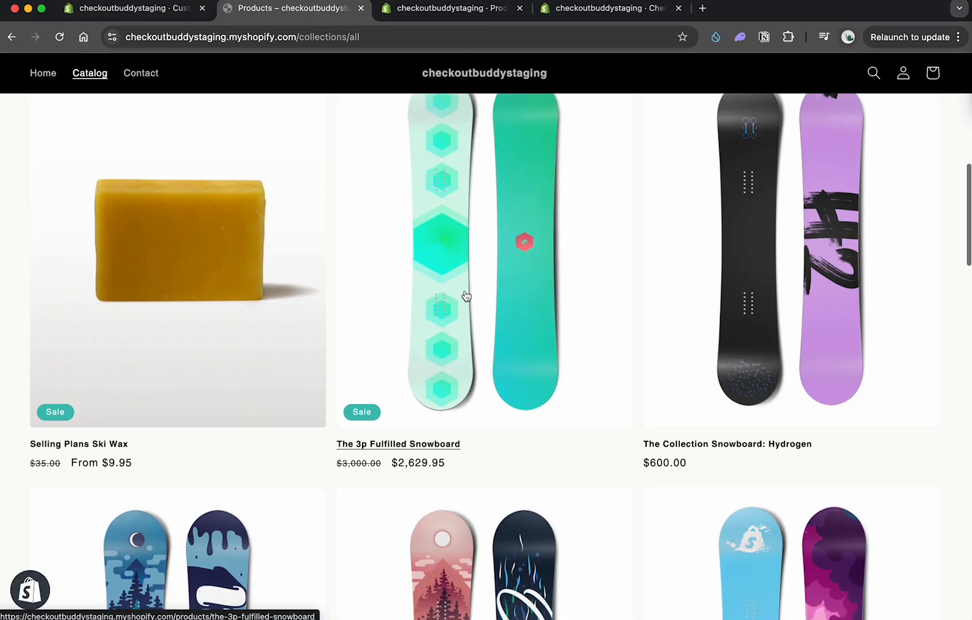
left_click(438, 306)
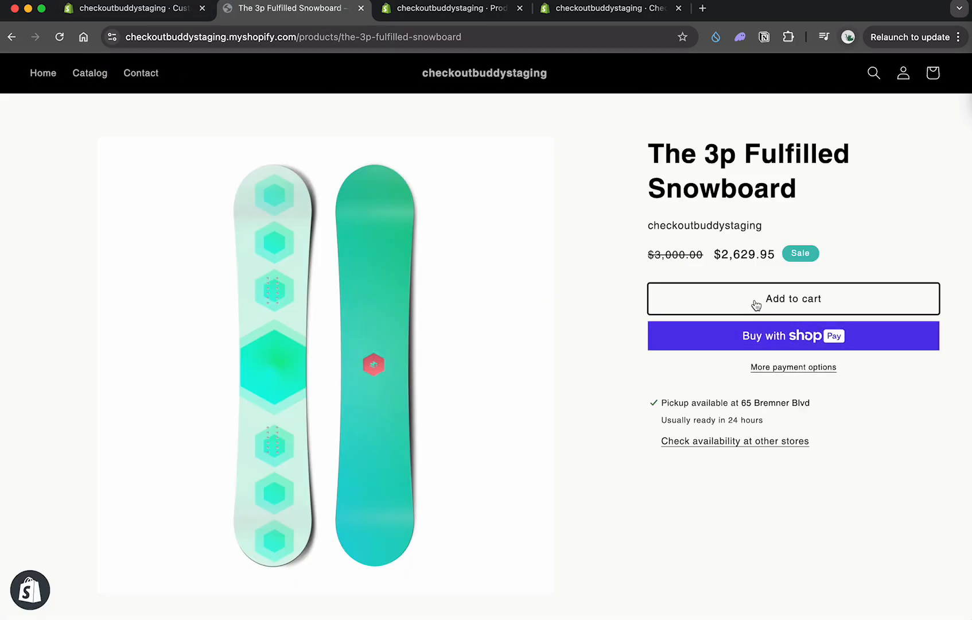
left_click(752, 296)
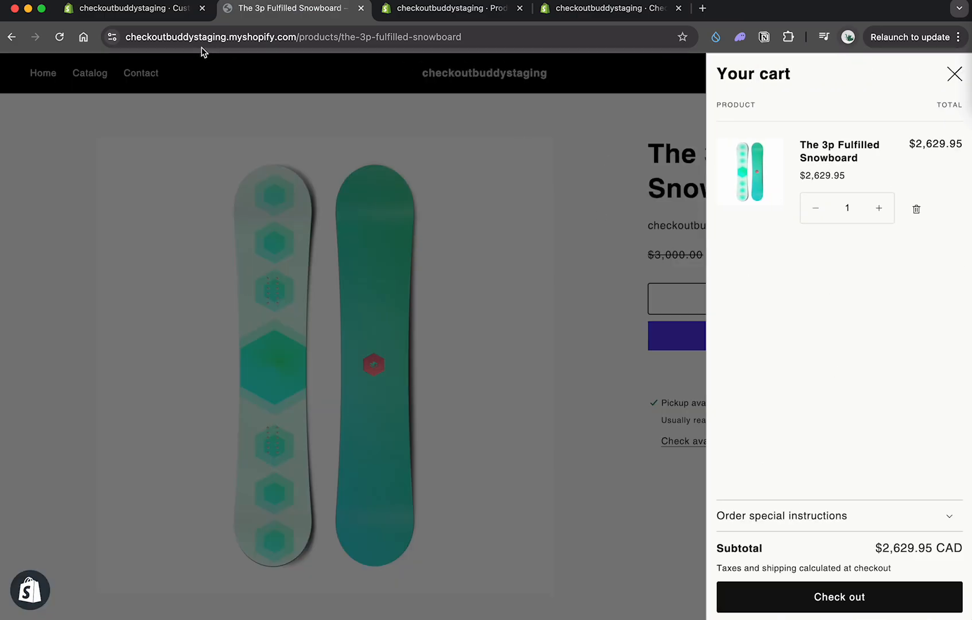
Step: Reopen the demo line item upsell block in Checkout Buddy and set its upsell type to Complementary add-on
left_click(178, 6)
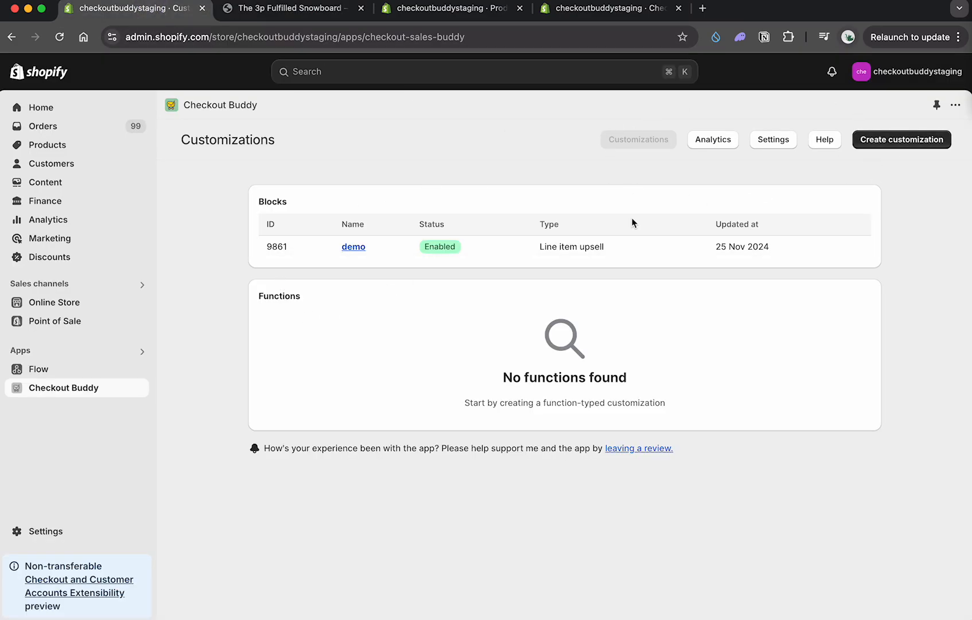
left_click(357, 248)
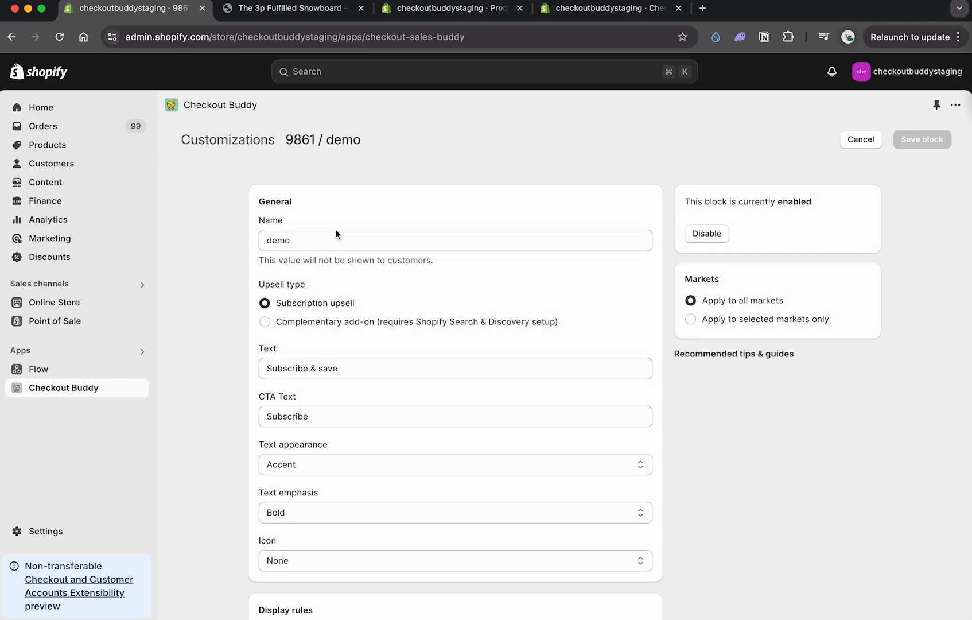
left_click(280, 324)
scroll(368, 343, "down", 3)
scroll(366, 339, "up", 2)
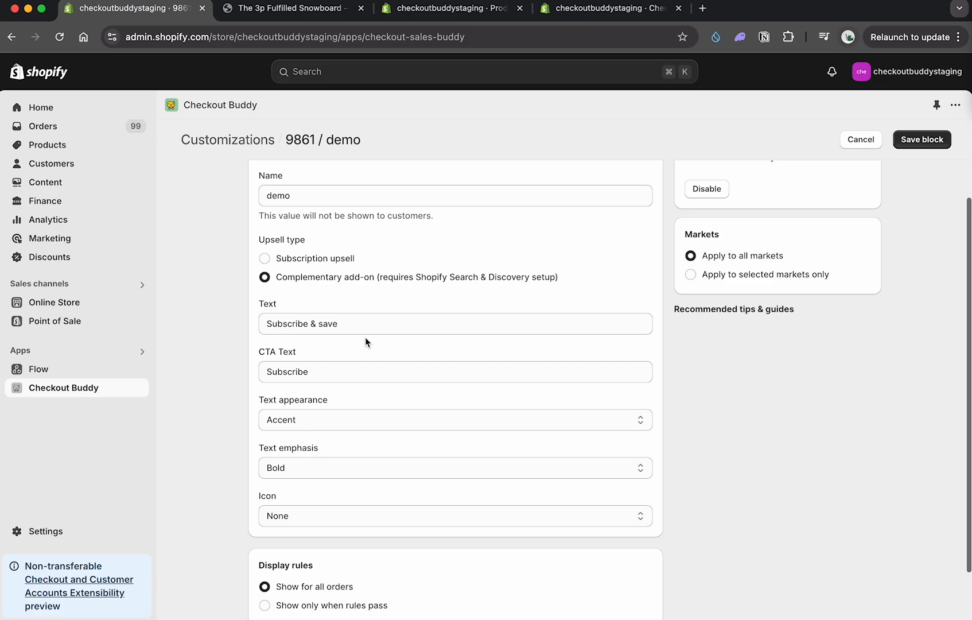
Step: Set the upsell block's text to "Ski wax 20% off" and its CTA text to "ADD"
triple_click(356, 331)
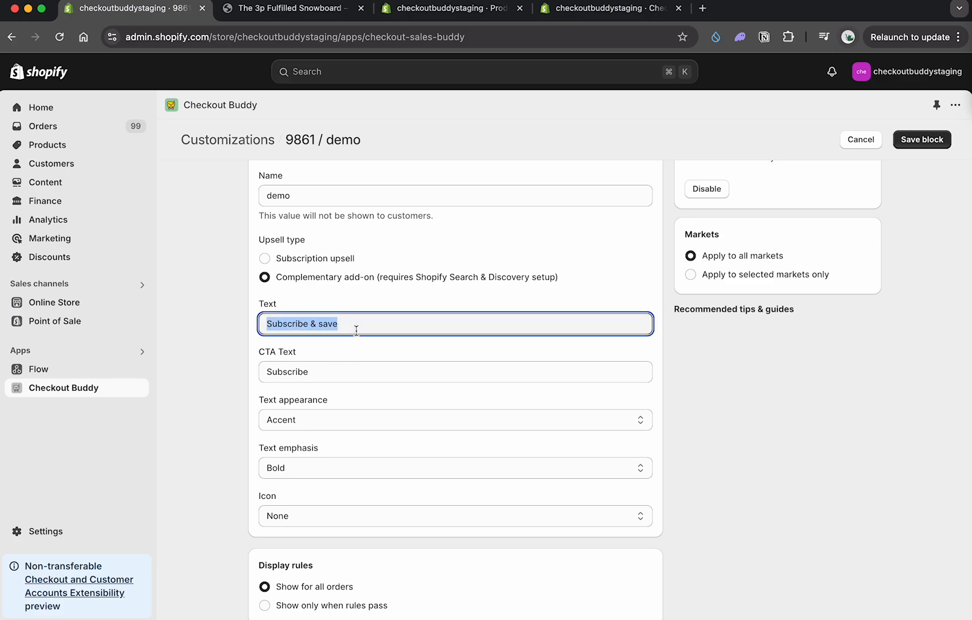
type("Ski")
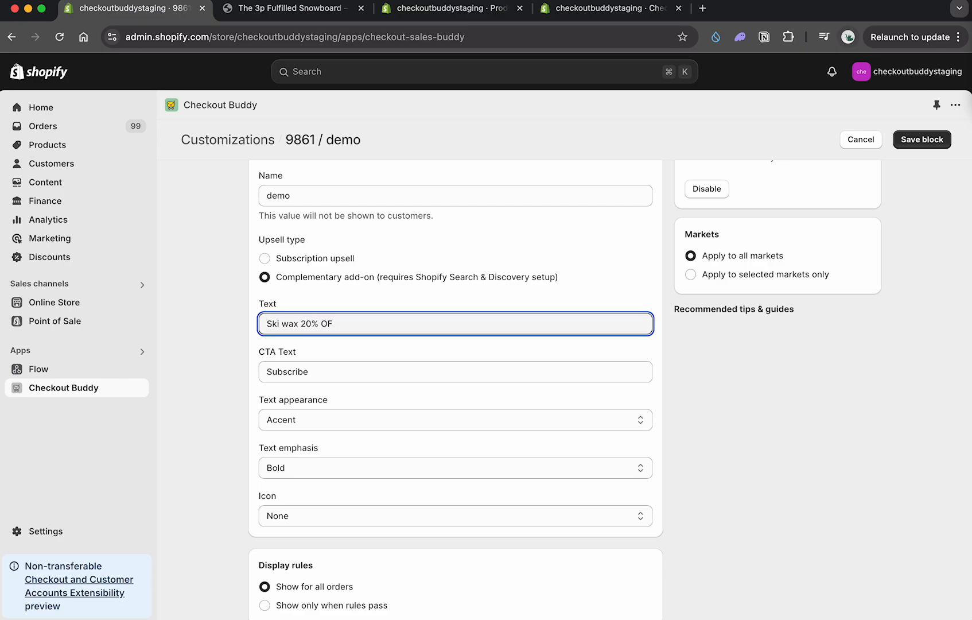
type(" wax 20% off")
key("Tab")
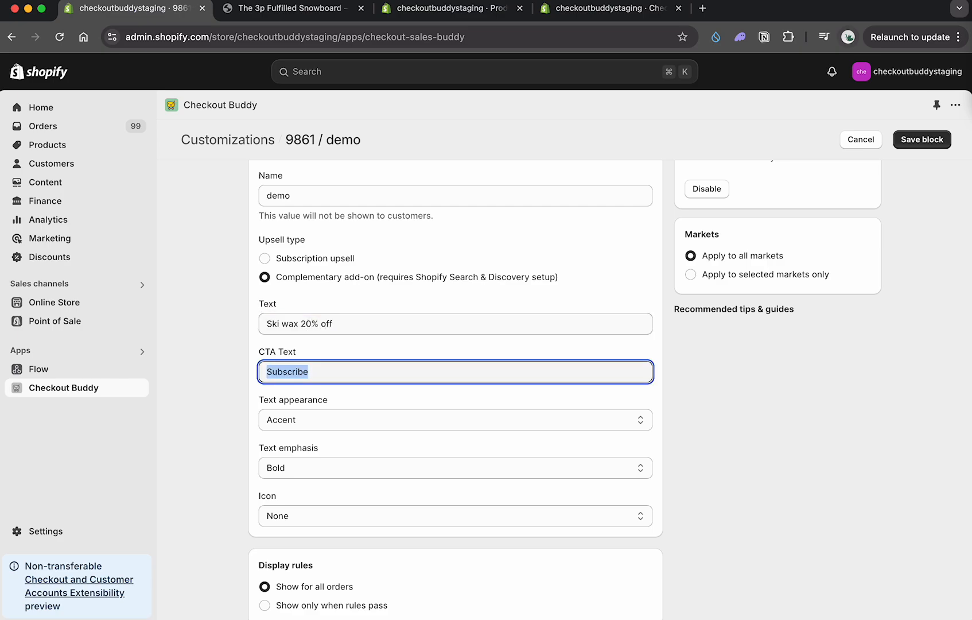
type("ADD")
Step: Choose the Gift icon for the upsell and save the block
left_click(318, 507)
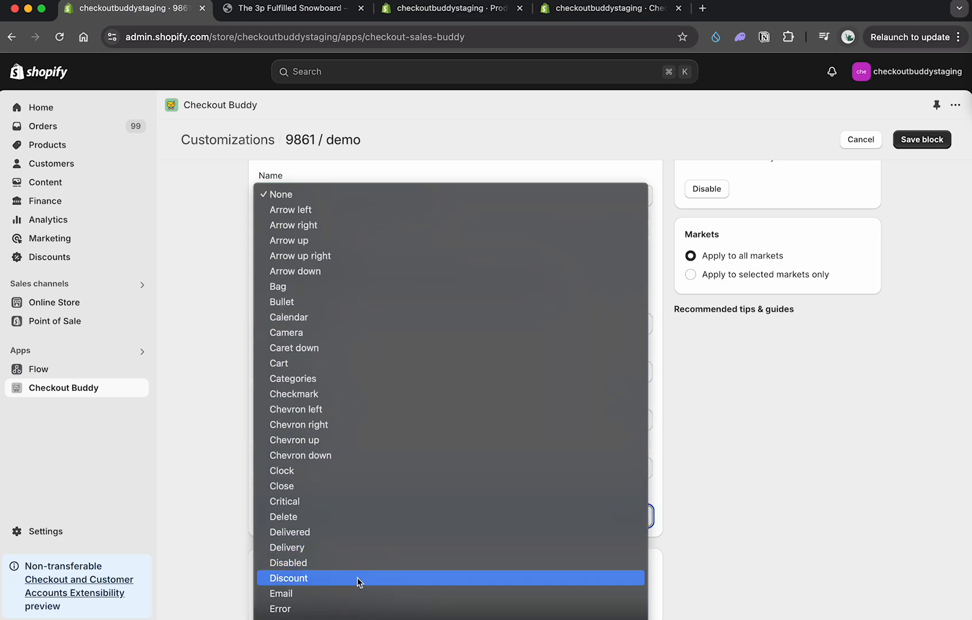
key("Escape")
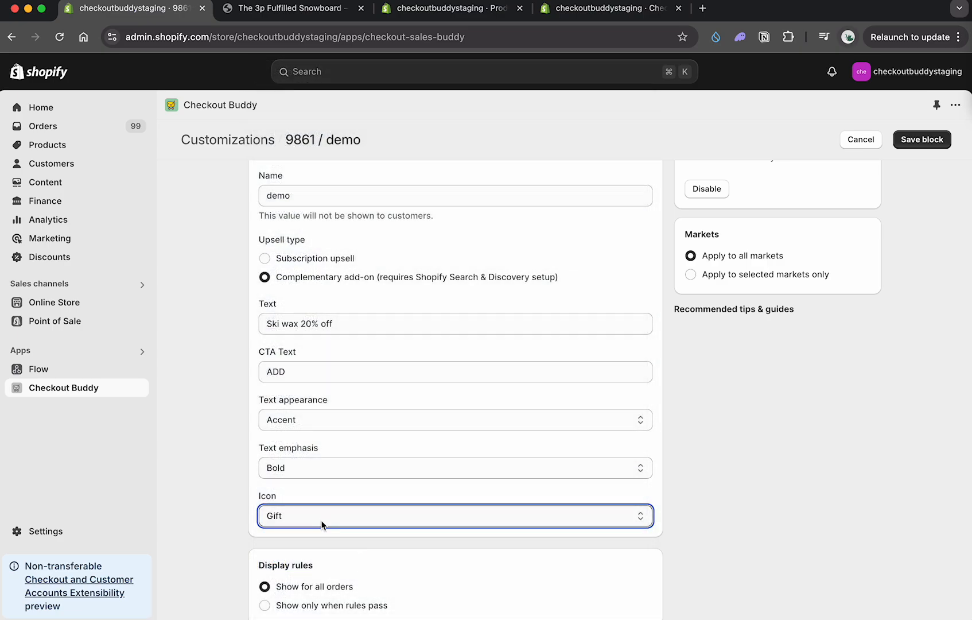
scroll(322, 523, "down", 2)
left_click(924, 140)
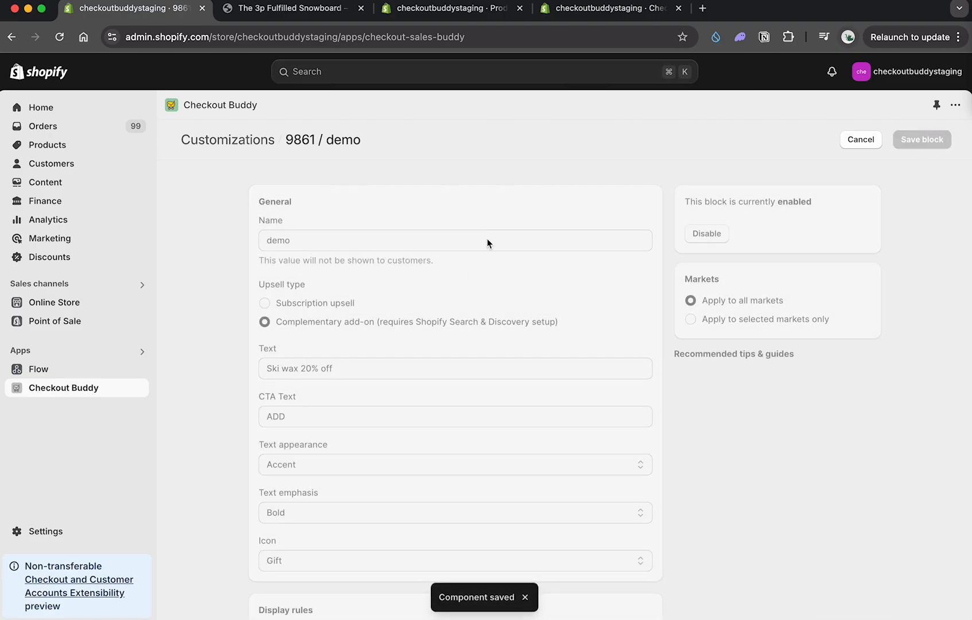
Step: Go from the store's Apps and sales channels settings to the Shopify App Store to find the required Search & Discovery app
left_click_drag(307, 323, 530, 322)
double_click(437, 322)
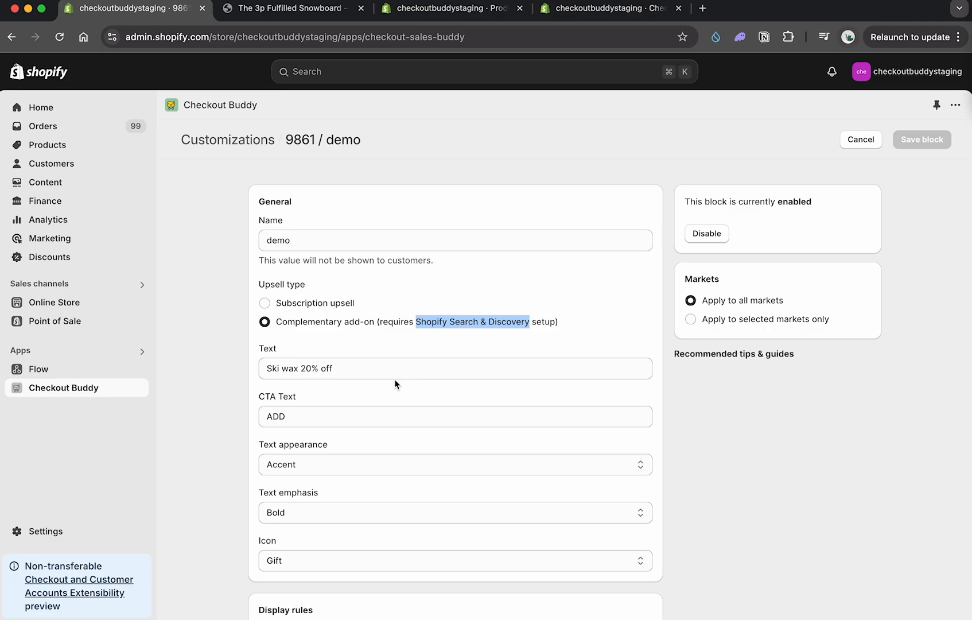
left_click(46, 531, "super")
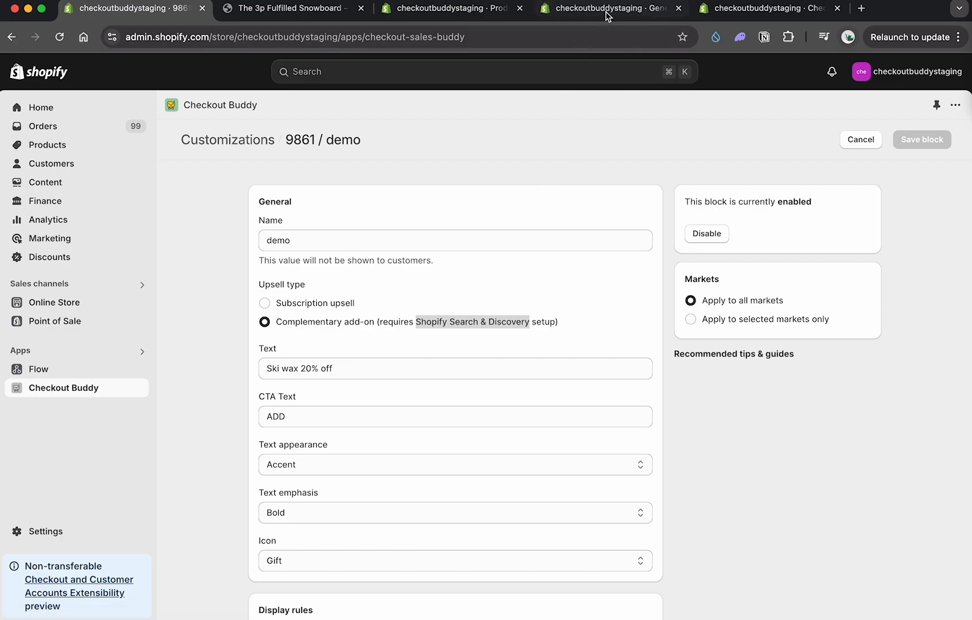
left_click(584, 9)
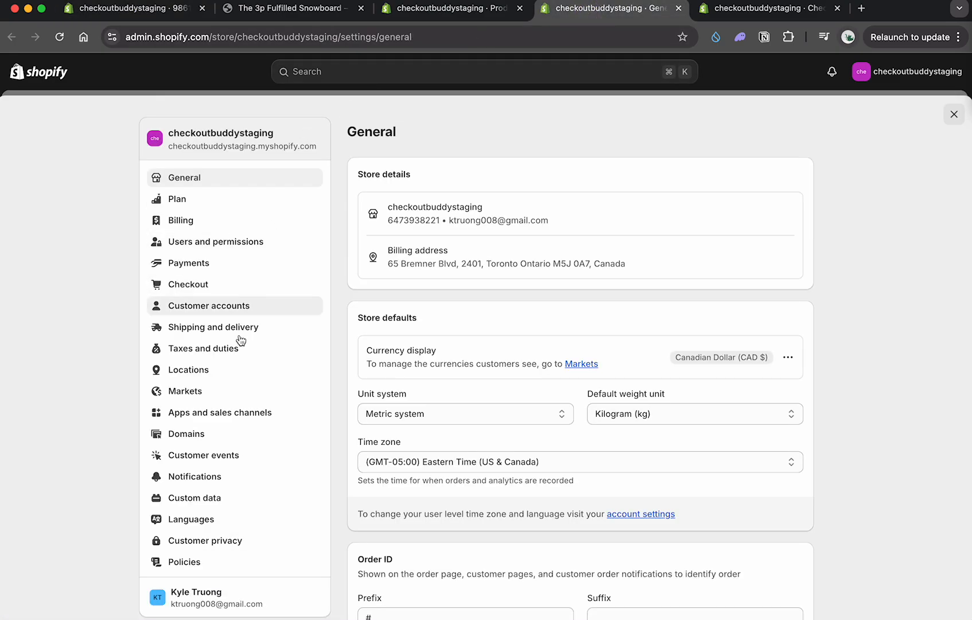
left_click(225, 416)
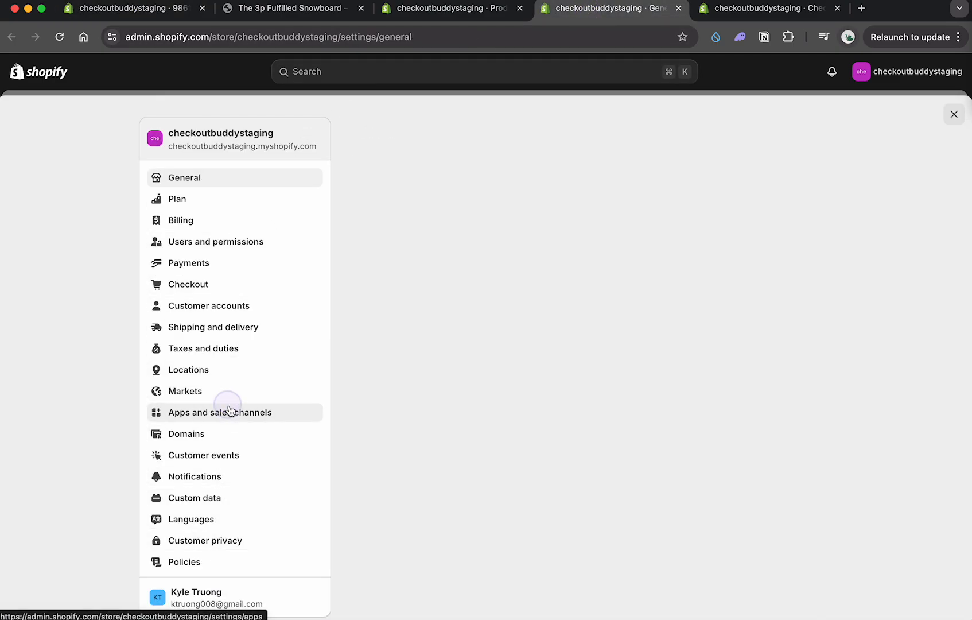
left_click(764, 133)
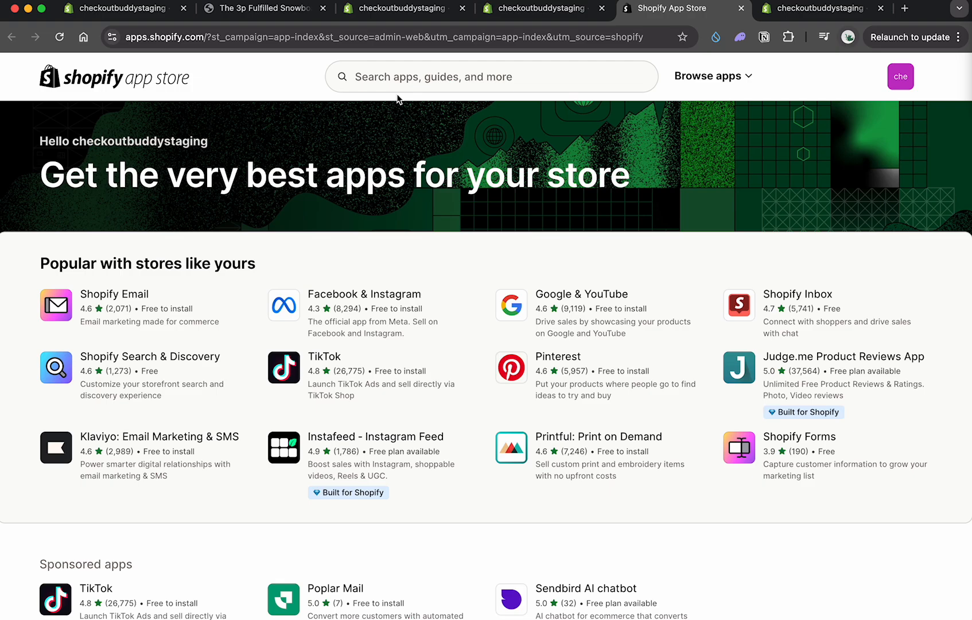
Step: Search the app store for "search and discovery" and install Shopify Search & Discovery
left_click(406, 76)
type("search and dis")
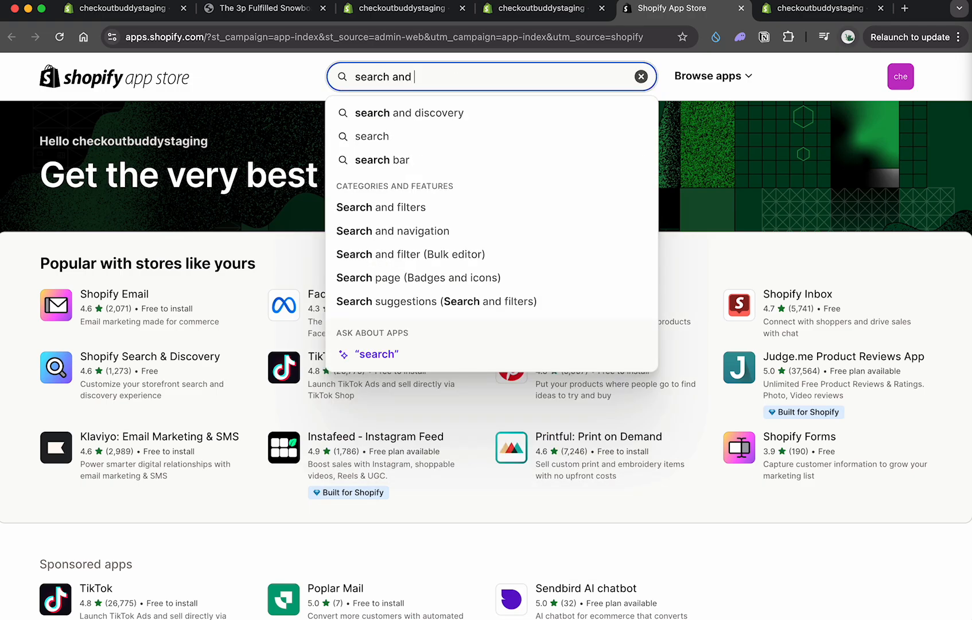
left_click(412, 120)
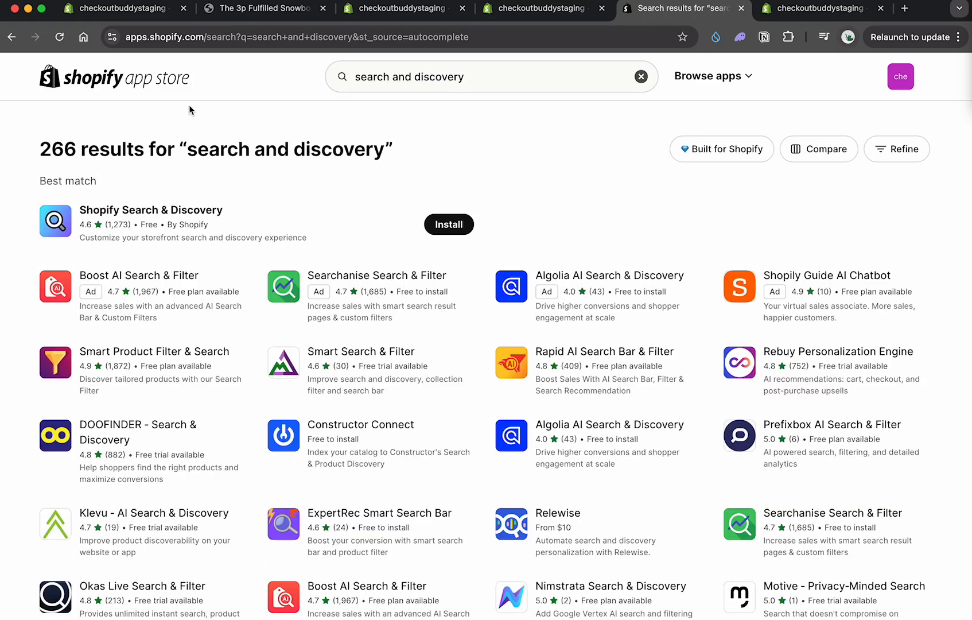
left_click(464, 225)
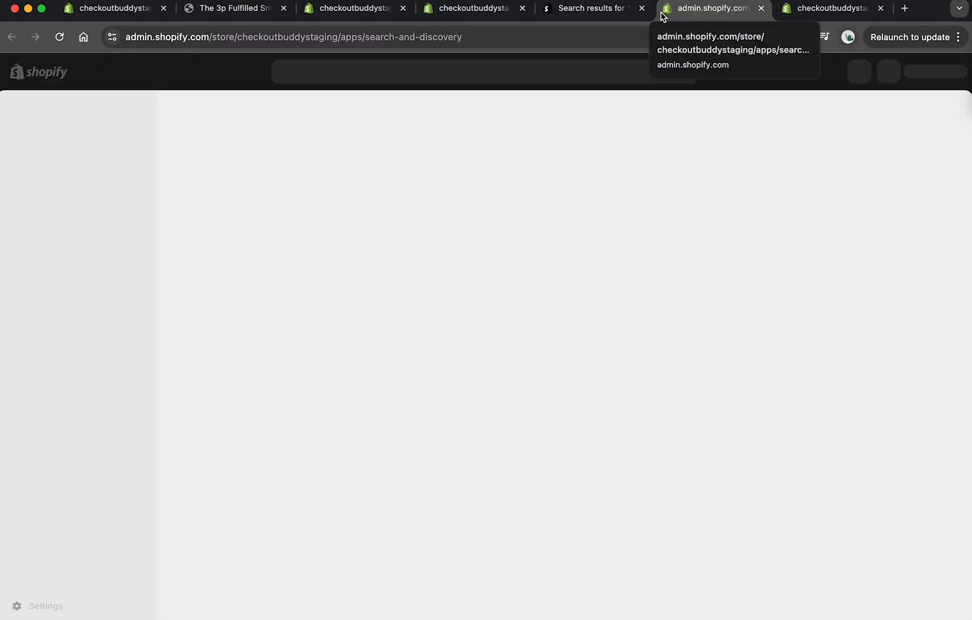
Step: Close the app store results and the Apps and sales channels page, keeping the Search & Discovery app open
left_click(642, 8)
left_click(498, 9)
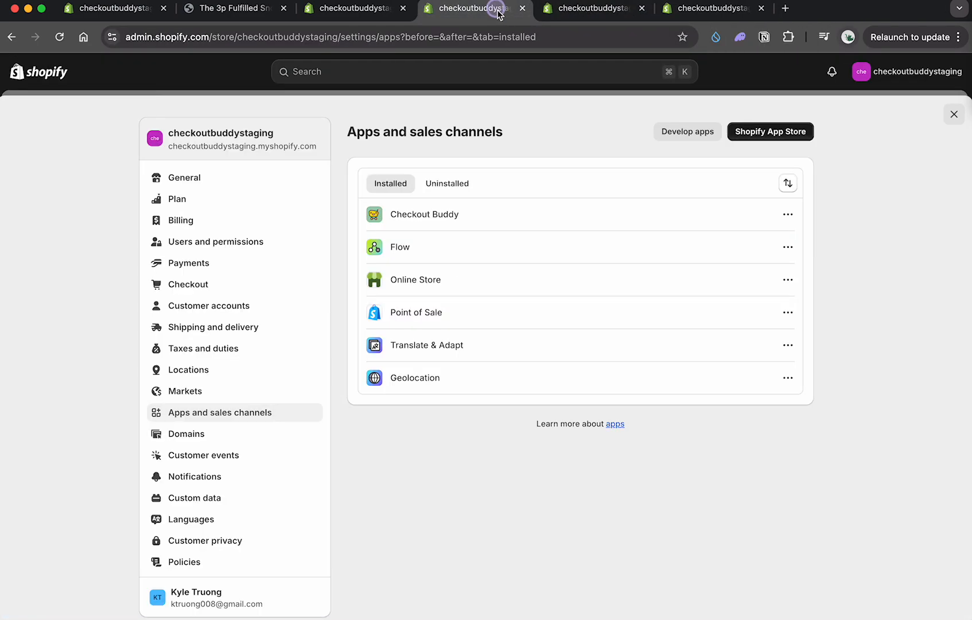
left_click(566, 11)
left_click(522, 8)
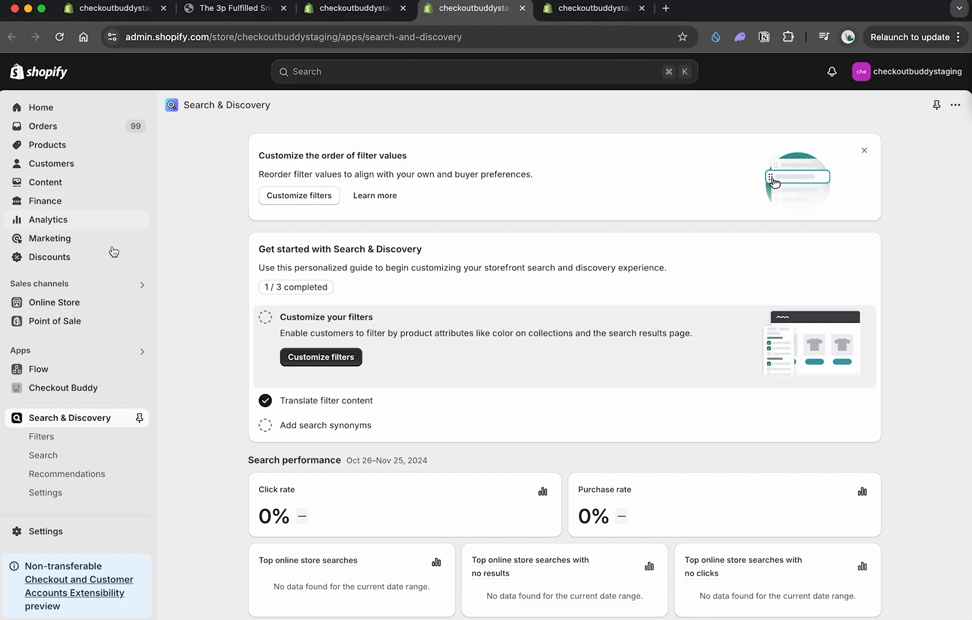
Step: Open the product recommendations for The 3p Fulfilled Snowboard in Search & Discovery
left_click(77, 476)
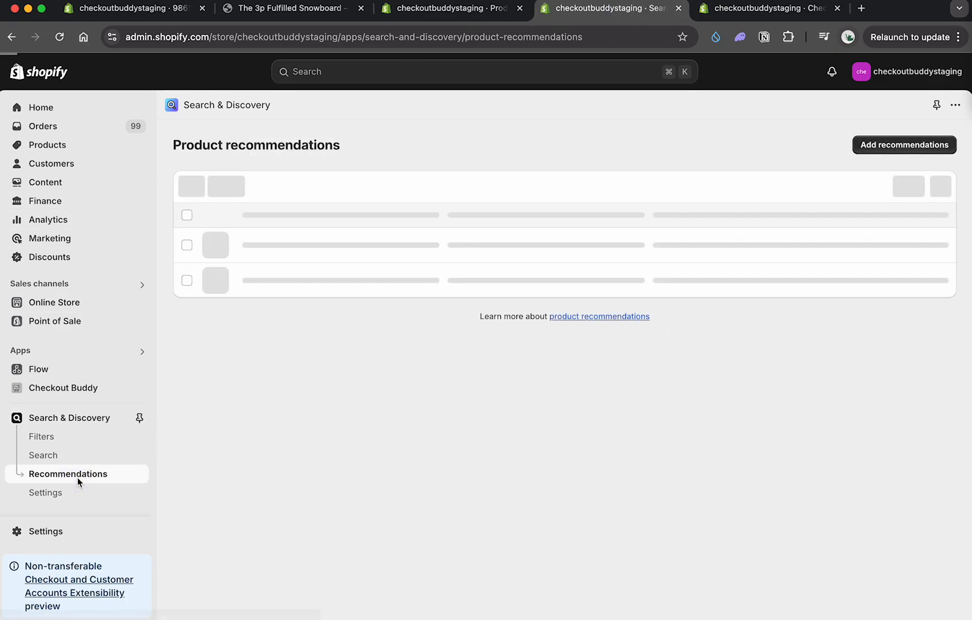
scroll(414, 269, "down", 3)
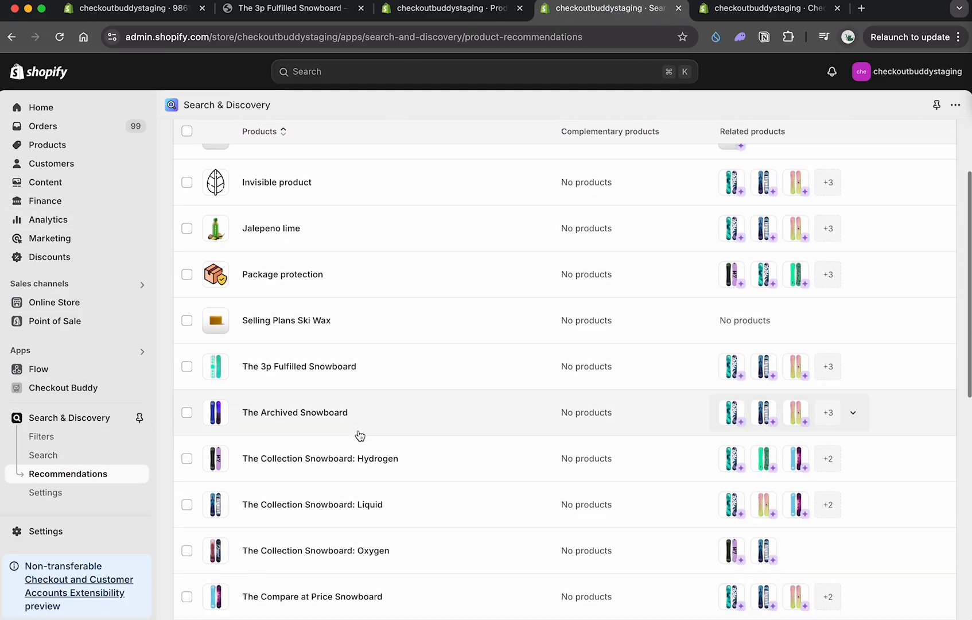
left_click(317, 380)
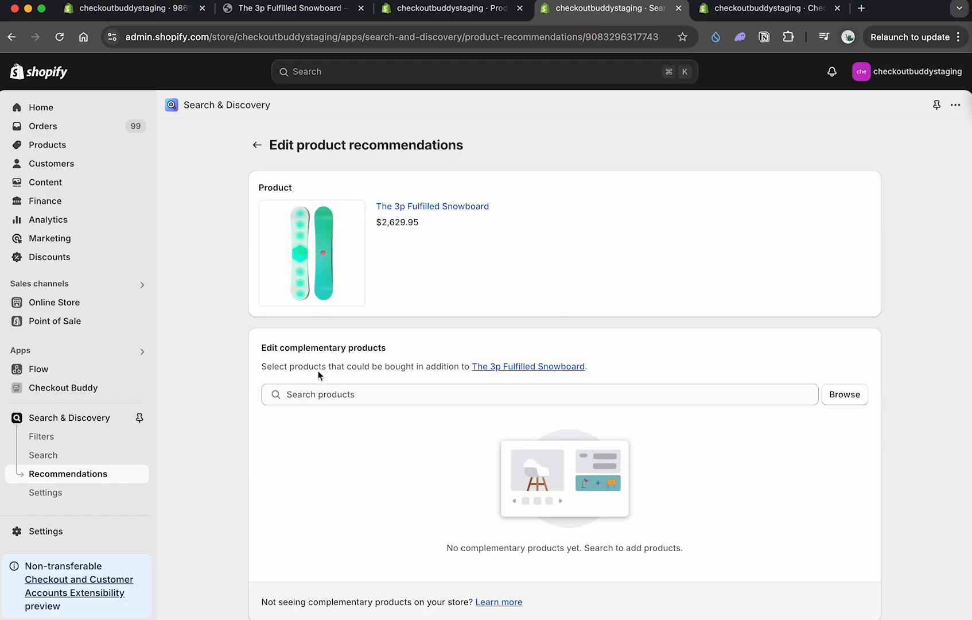
Step: Add Selling Plans Ski Wax as a complementary product for the snowboard and save the recommendations
left_click_drag(276, 352, 353, 352)
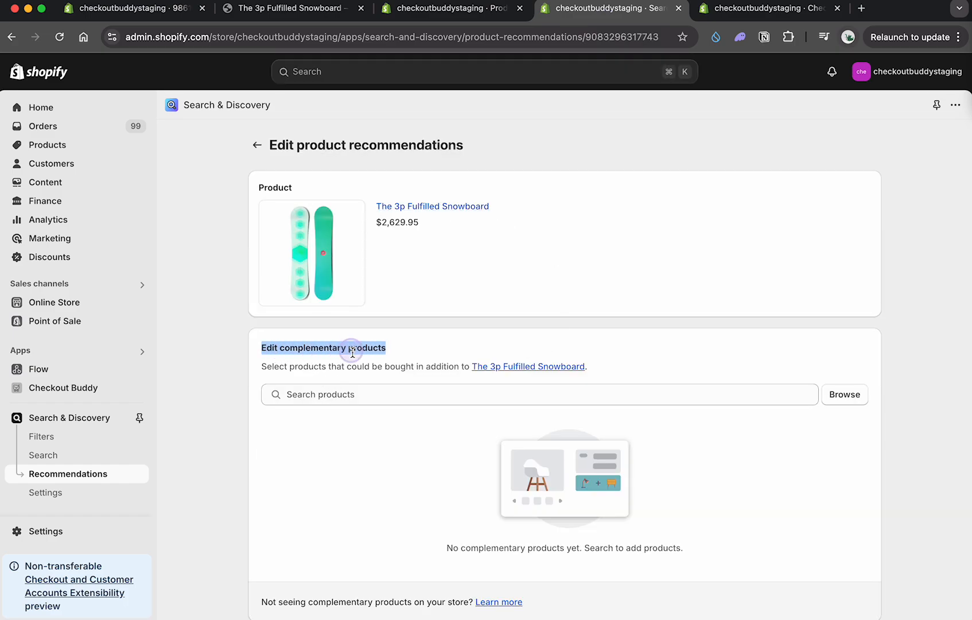
left_click(863, 404)
scroll(468, 401, "down", 1)
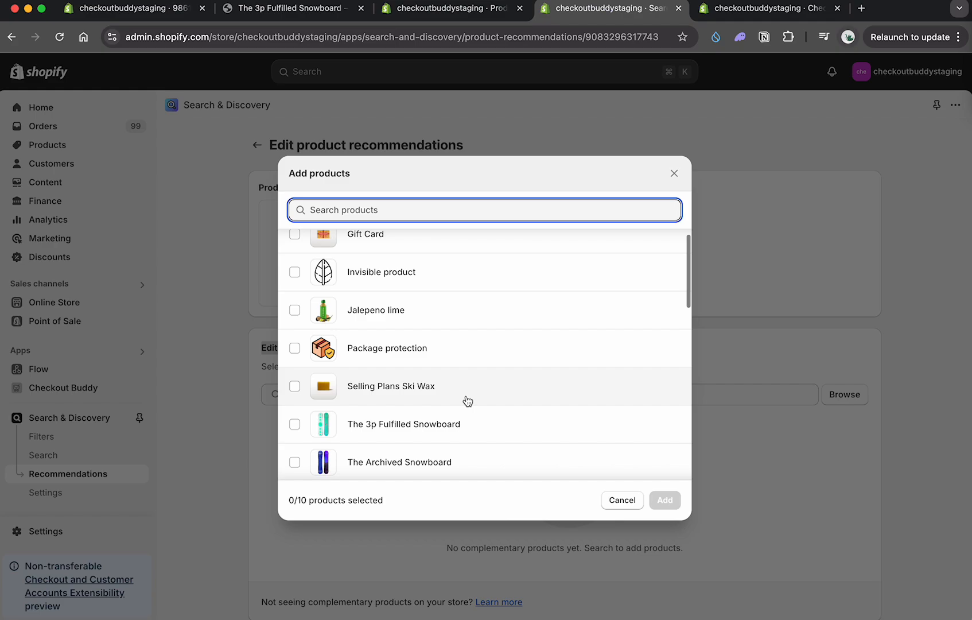
left_click(371, 391)
left_click(661, 501)
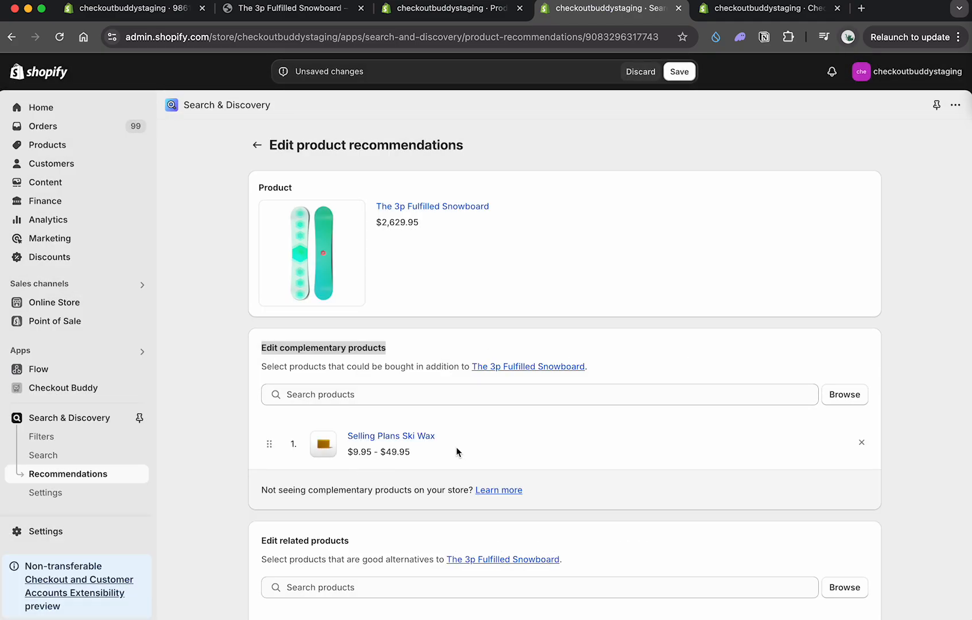
left_click(679, 72)
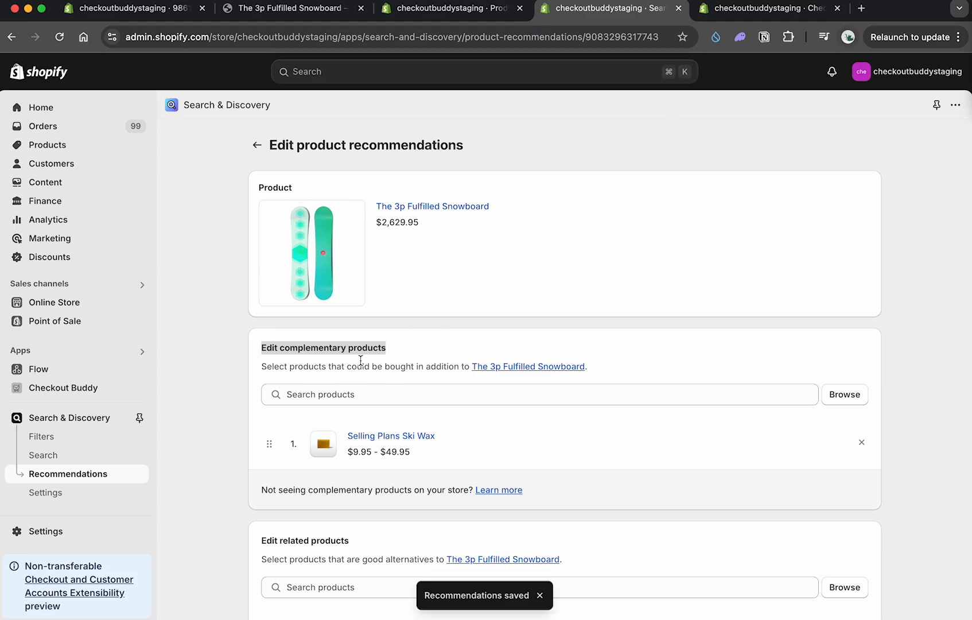
double_click(312, 345)
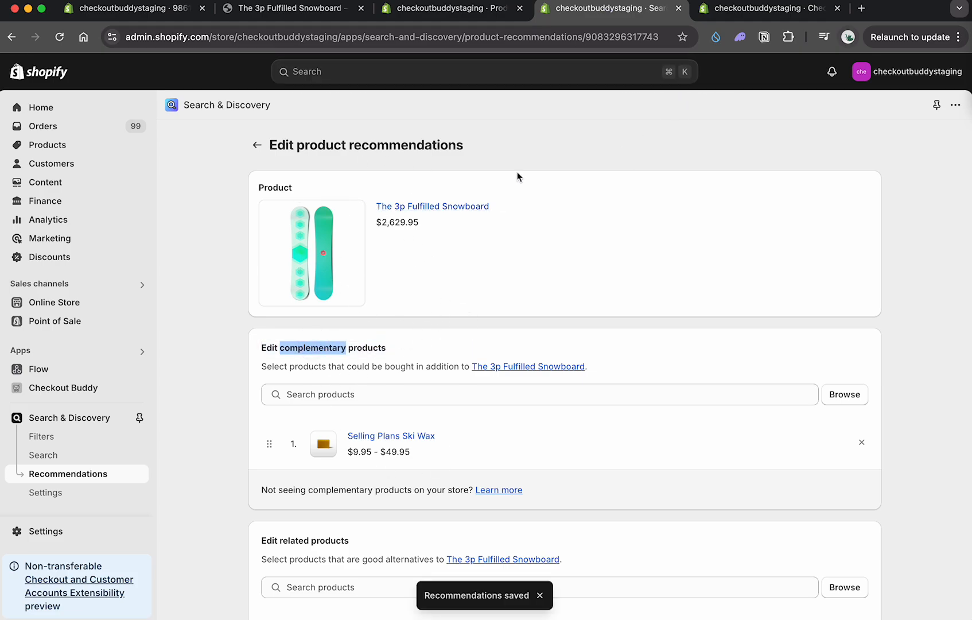
Step: Return to Checkout Buddy, leave the demo block, and start a new Product discount customization found by searching "produ"
left_click(436, 8)
left_click(296, 9)
left_click(150, 12)
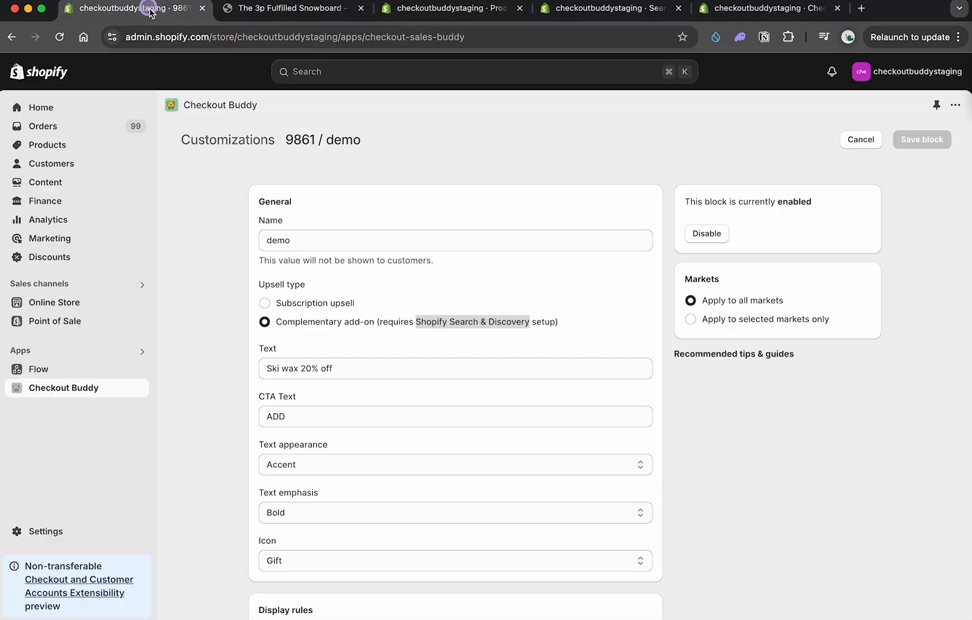
left_click(861, 142)
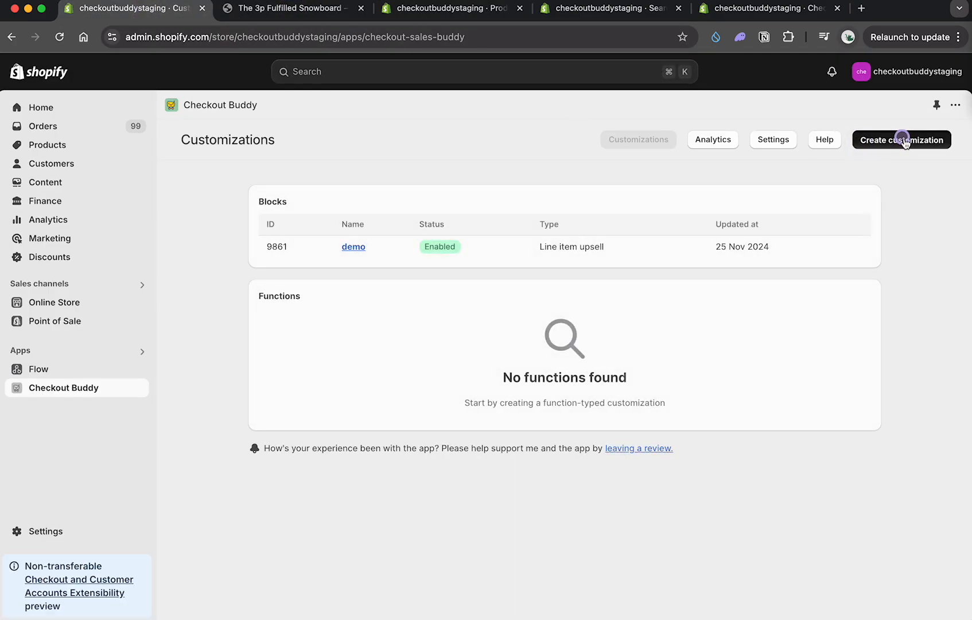
left_click(873, 139)
left_click(301, 213)
type("produ")
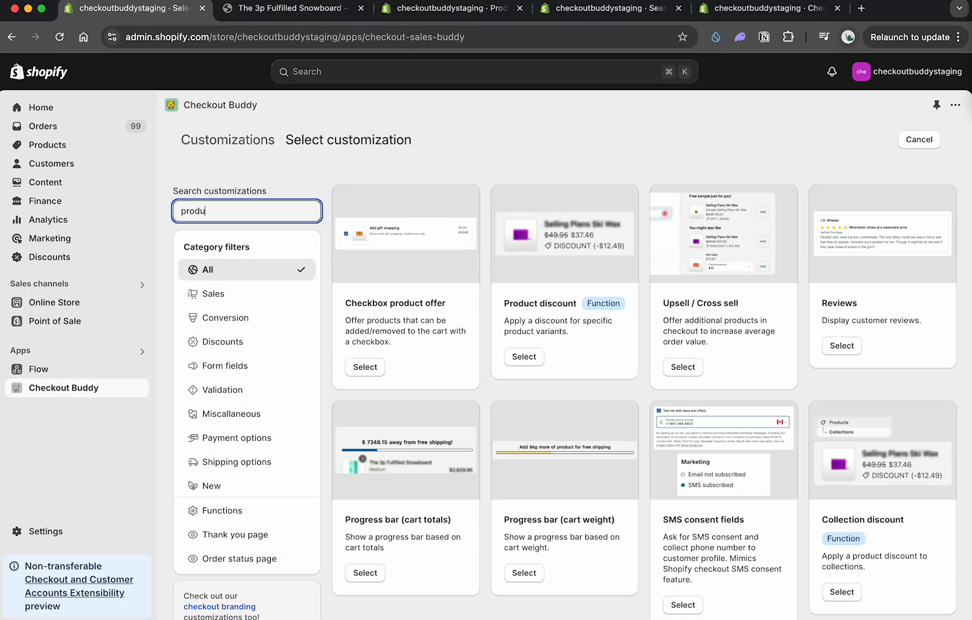
left_click(520, 356)
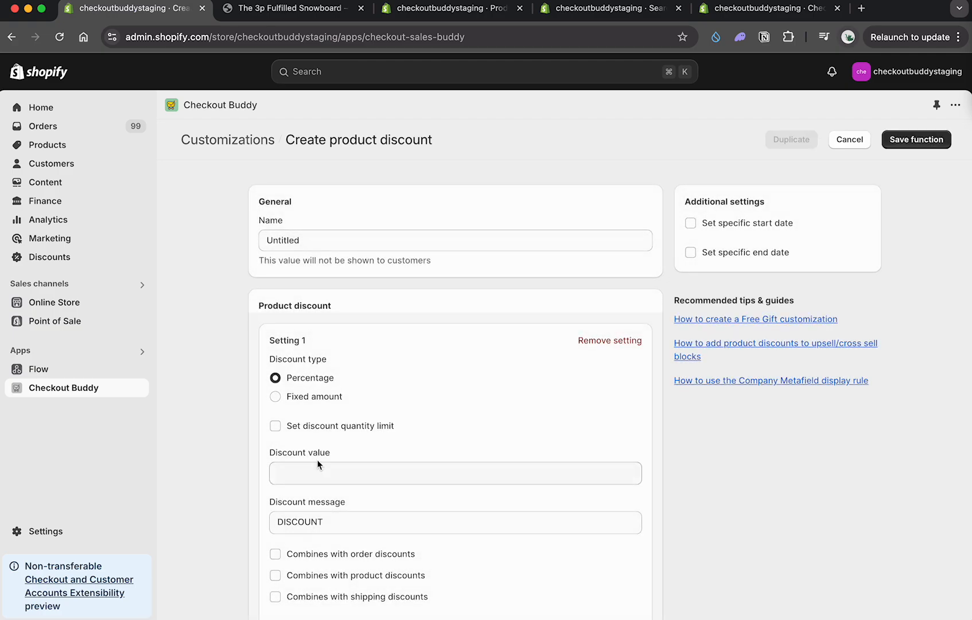
Step: Set the percentage discount value to 20 and let it combine with order, product and shipping discounts
left_click(305, 477)
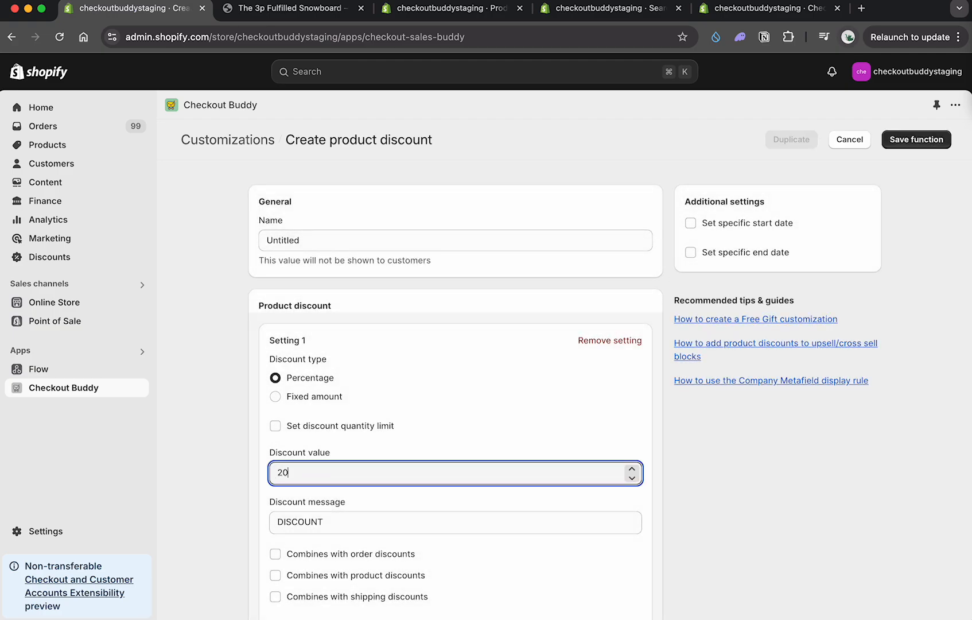
double_click(320, 525)
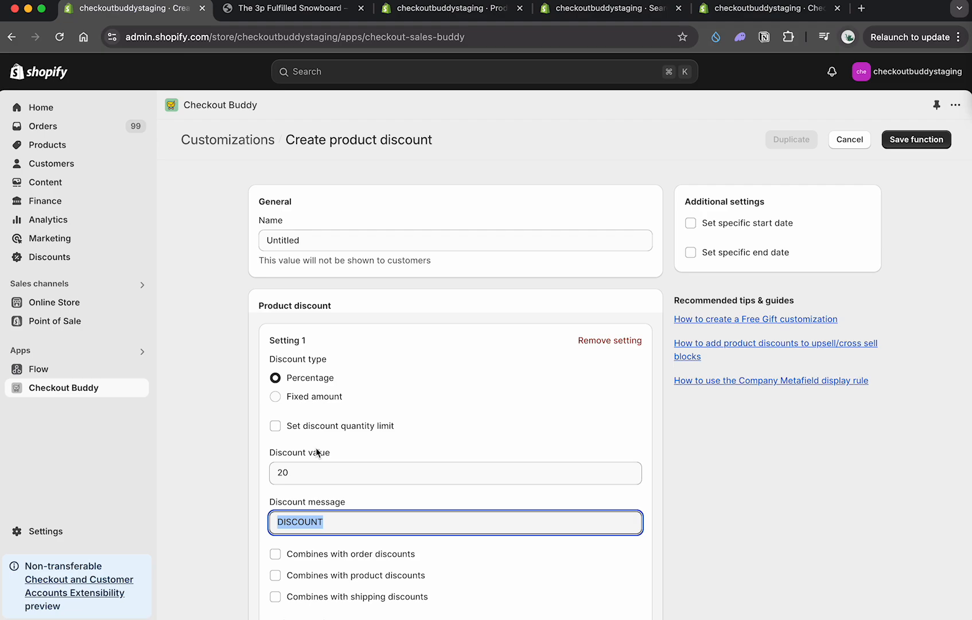
scroll(317, 452, "down", 5)
left_click(347, 337)
left_click(346, 357)
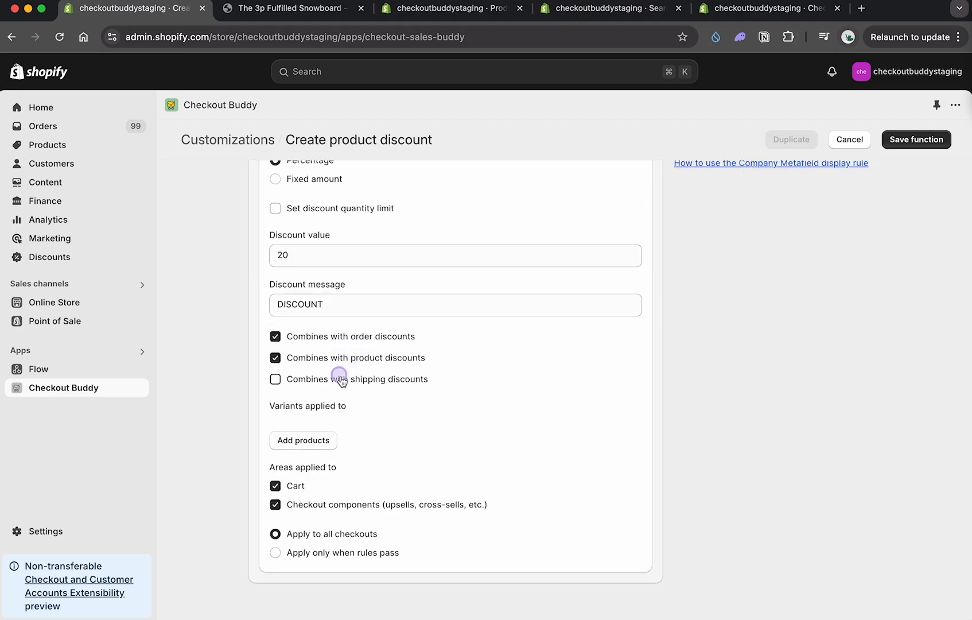
left_click(341, 379)
Step: Apply the discount to Selling Plans Ski Wax in checkout components only, excluding the cart, and save the function
left_click(314, 441)
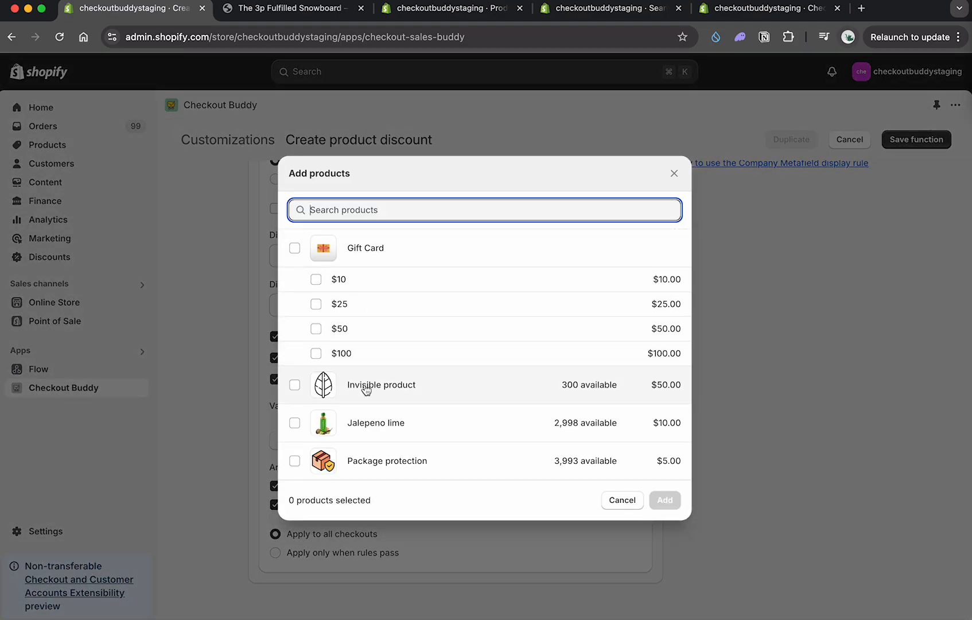
scroll(362, 413, "down", 3)
left_click(367, 401)
left_click(674, 503)
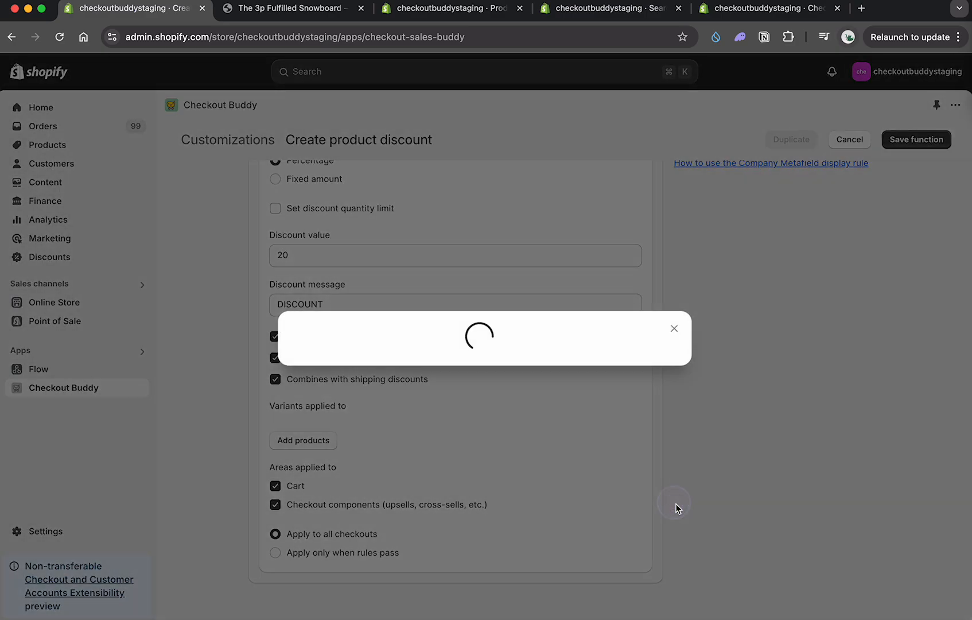
left_click(291, 523)
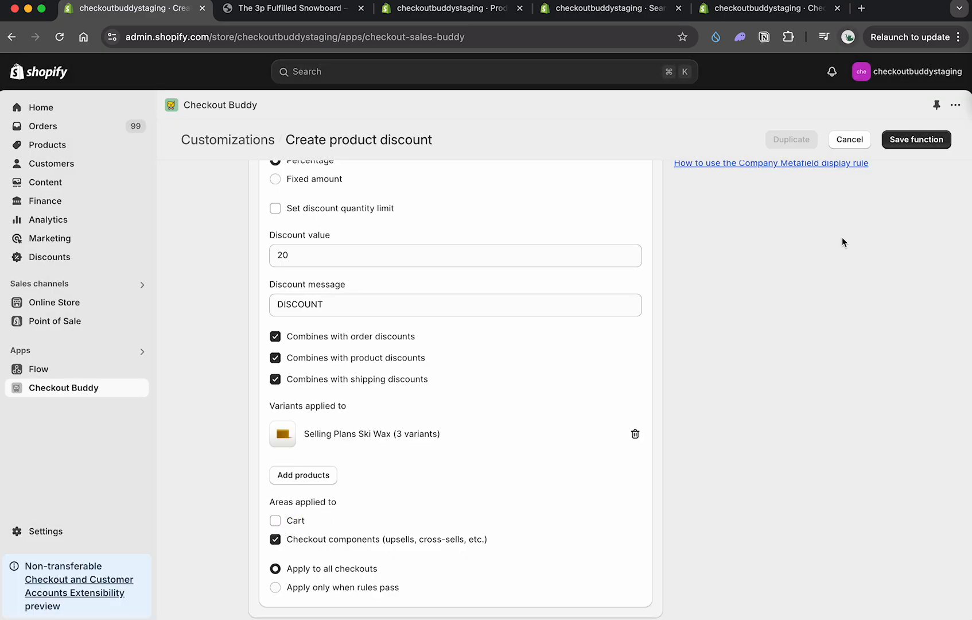
left_click(927, 138)
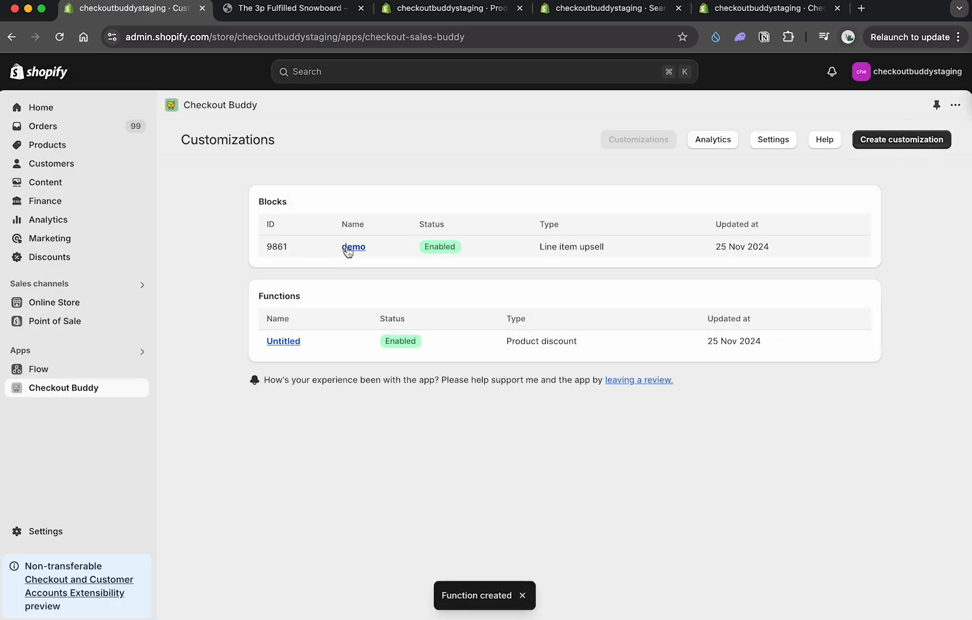
Step: Reopen the demo block, switch to the storefront cart holding The 3p Fulfilled Snowboard, and proceed to checkout
left_click(351, 247)
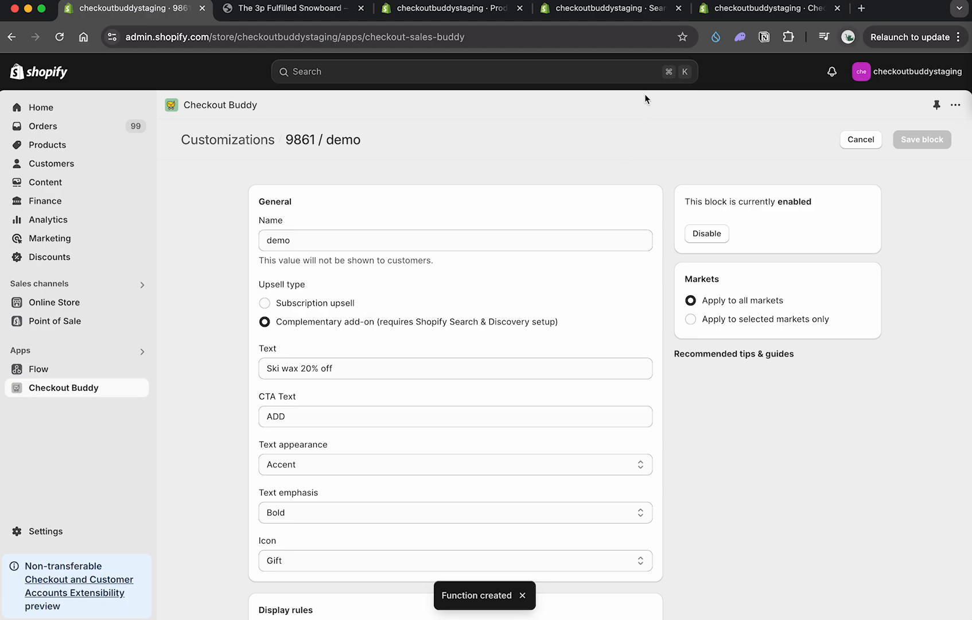
left_click(292, 9)
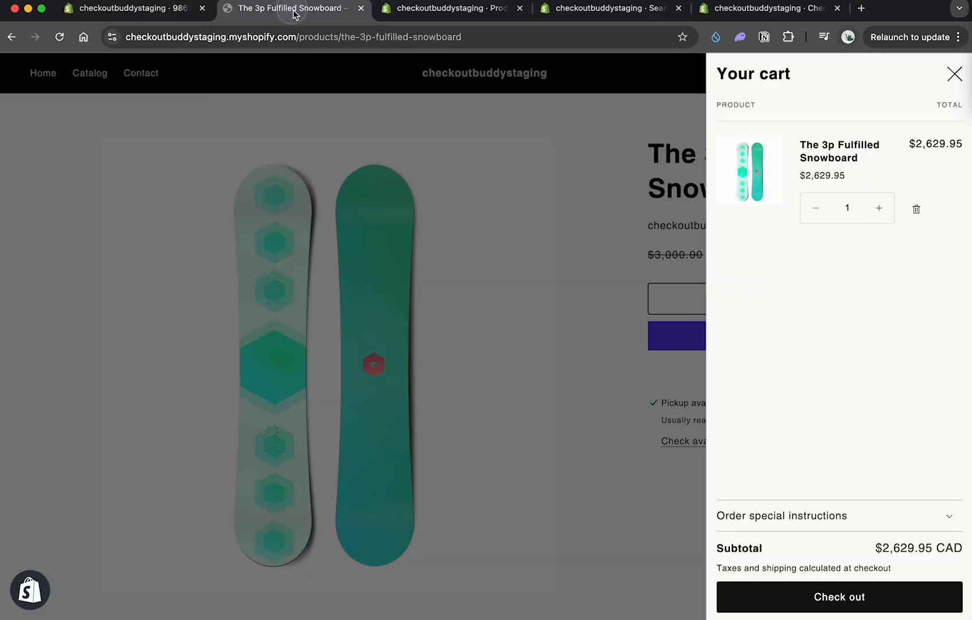
left_click(854, 587)
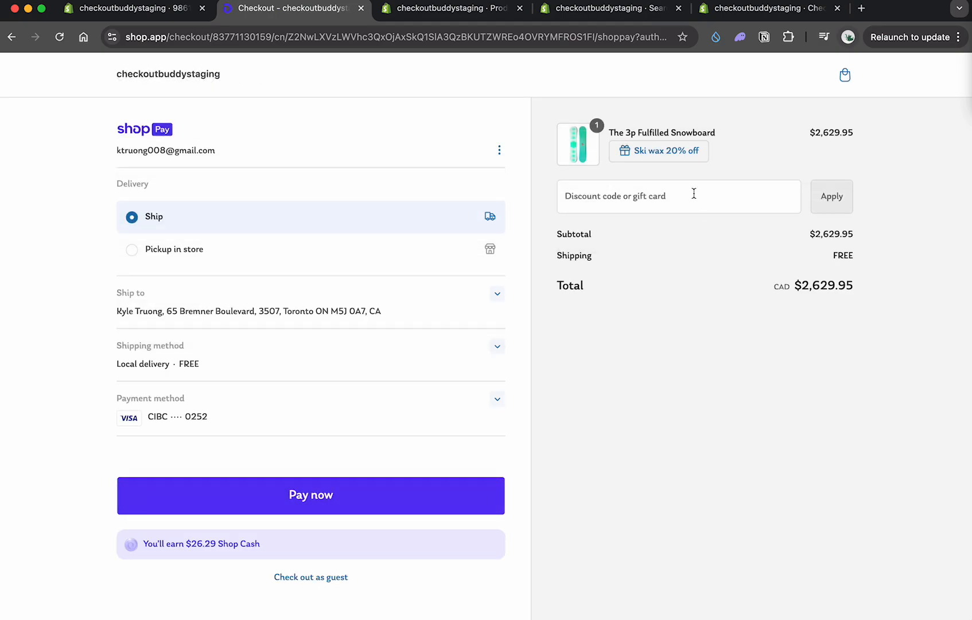
Step: Add the Selling Plans Ski Wax variant through the "Ski wax 20% off" offer and highlight its discount line in the order summary
left_click(675, 155)
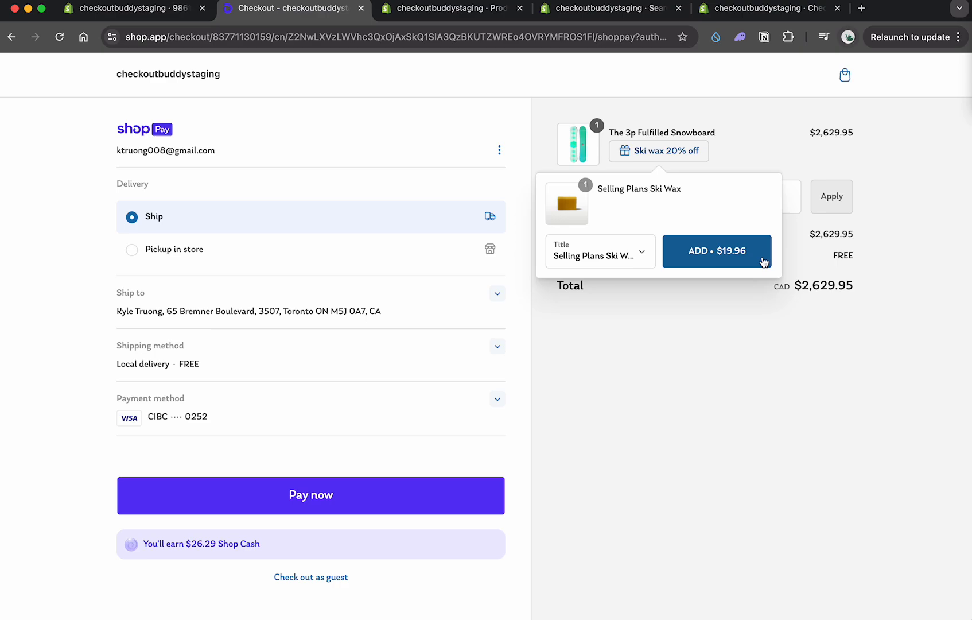
left_click(617, 252)
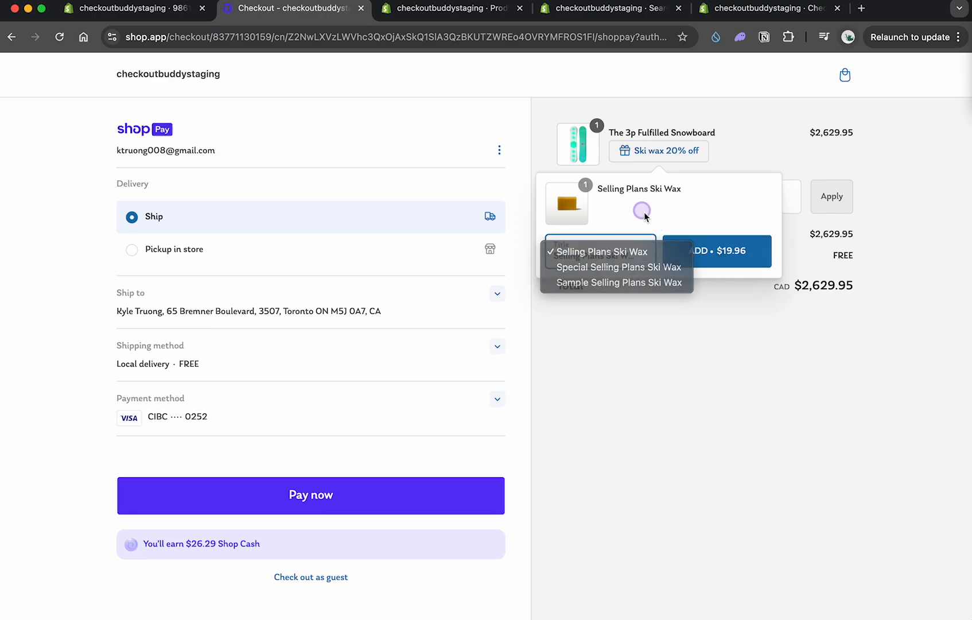
left_click(665, 222)
left_click(715, 249)
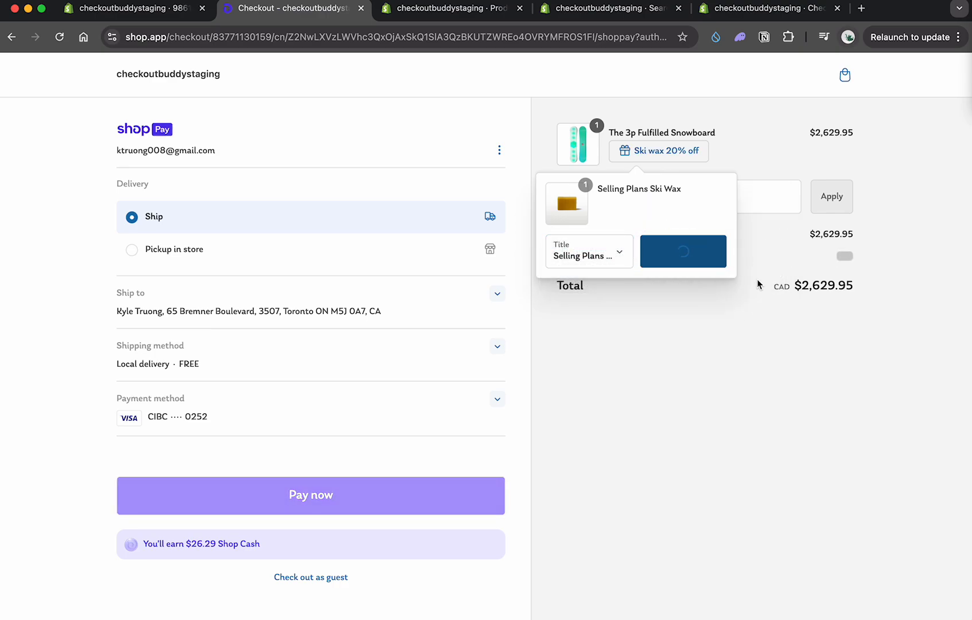
left_click_drag(632, 211, 736, 211)
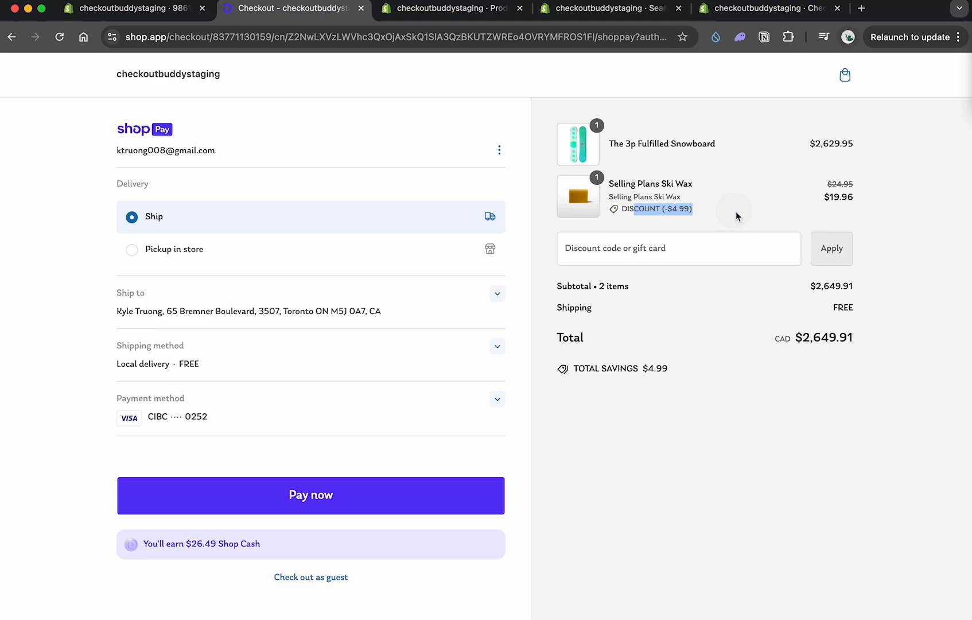